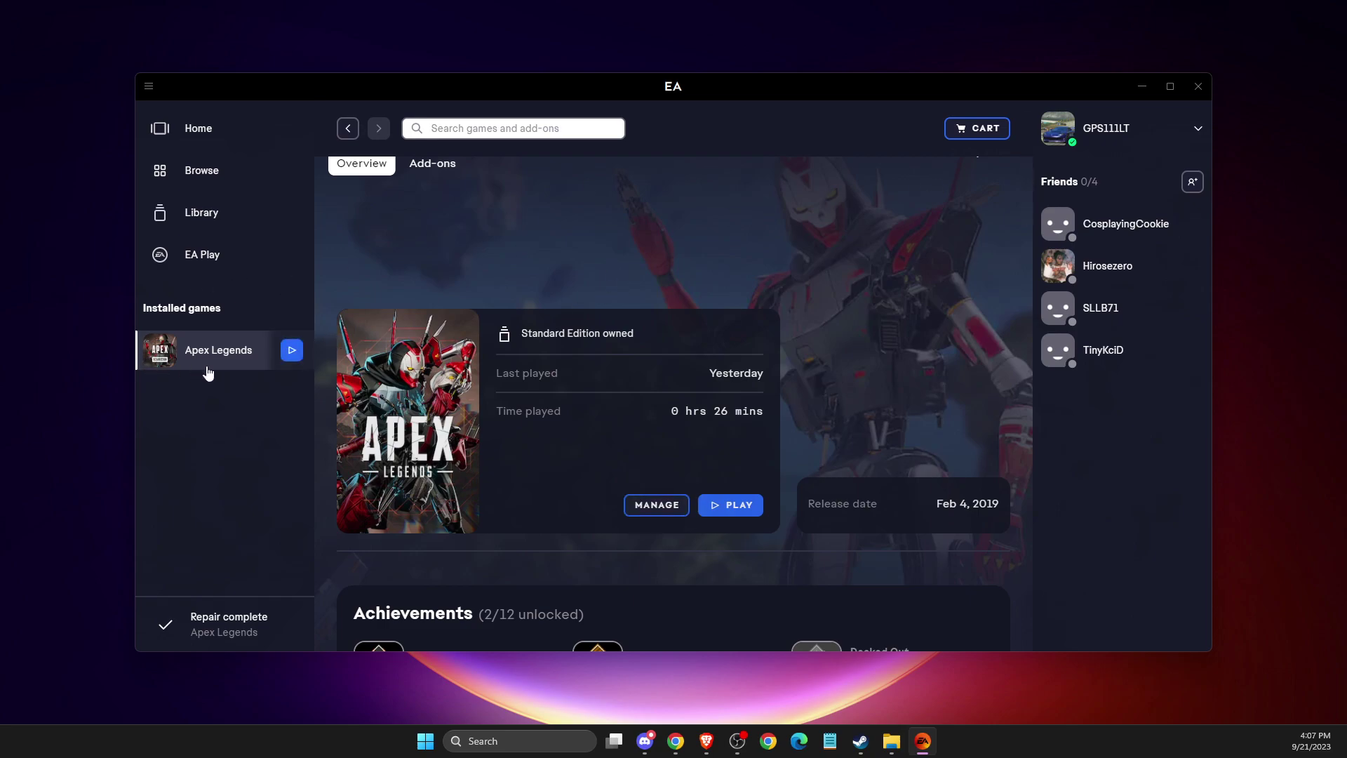
Start repairing the Apex Legends game files from its Manage menu
left_click(654, 506)
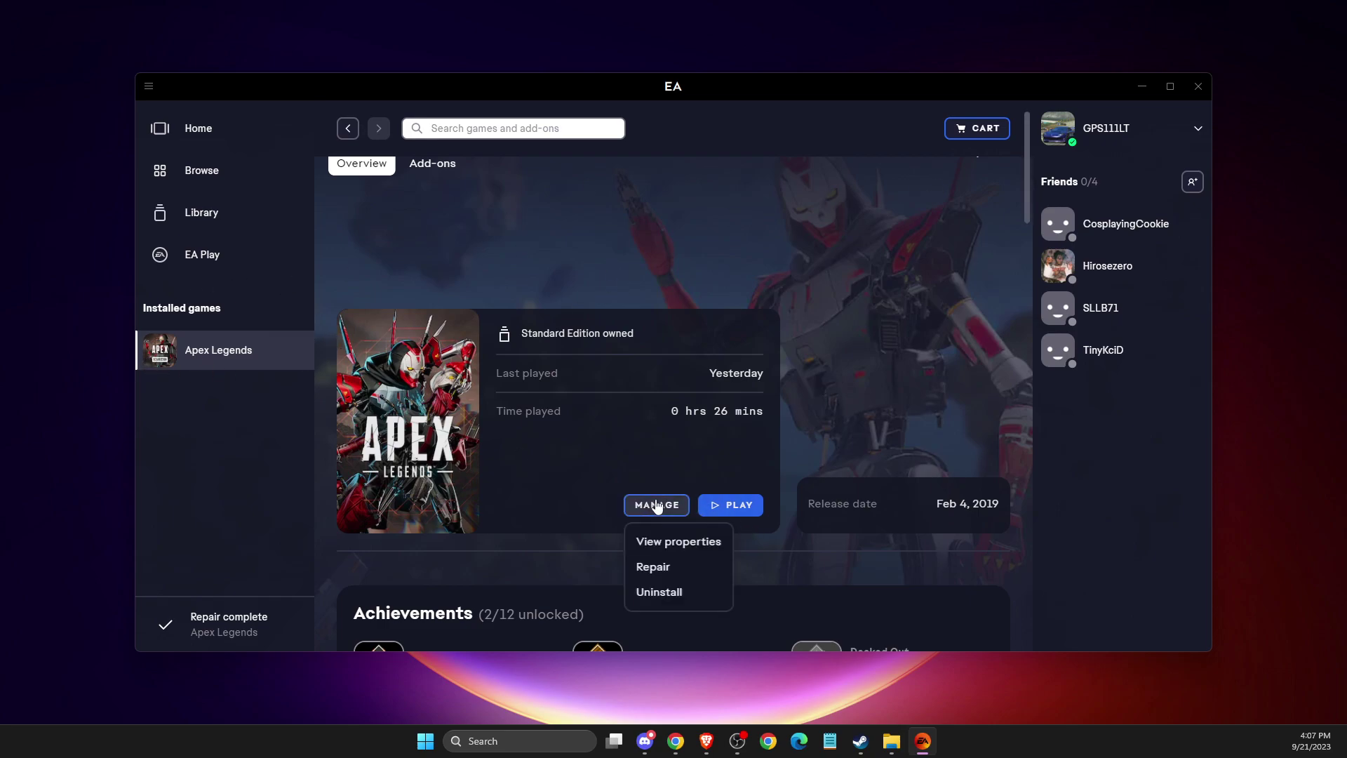
left_click(666, 569)
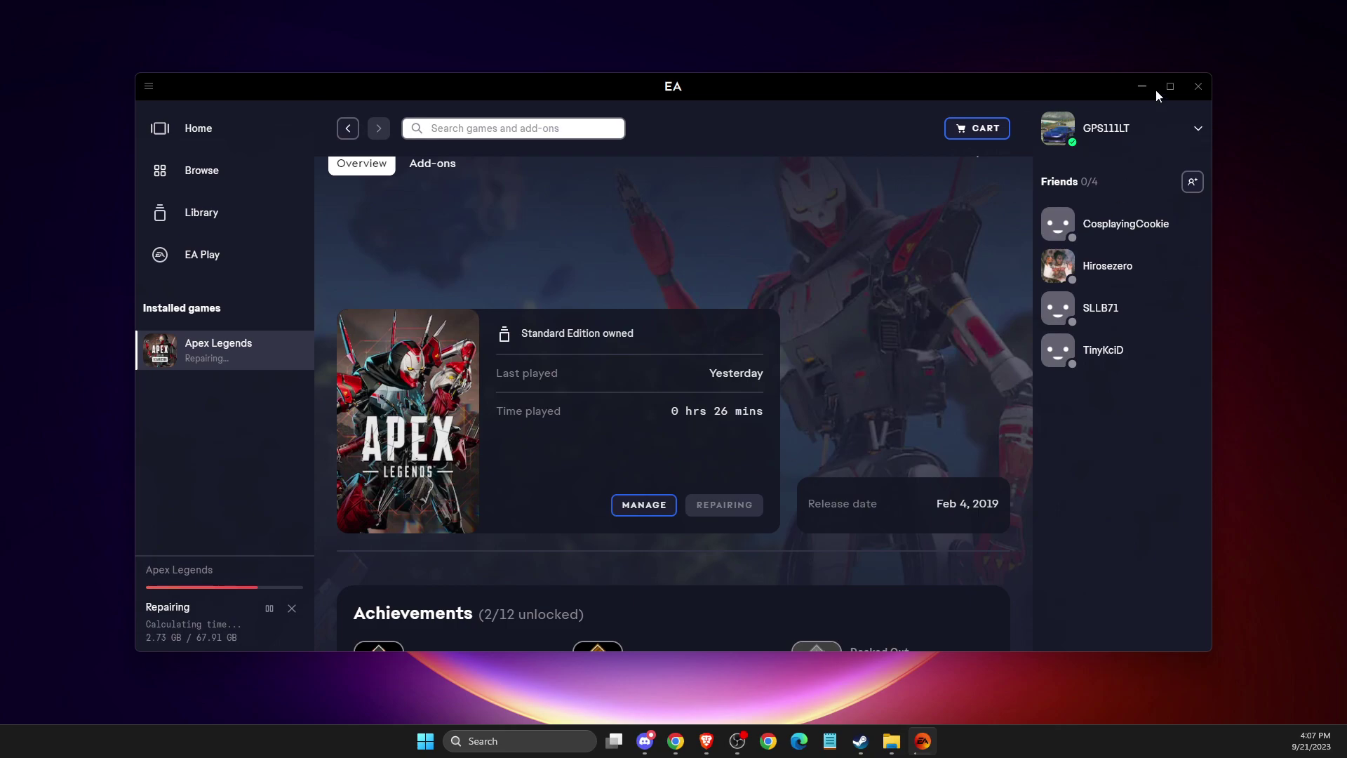
left_click(1199, 87)
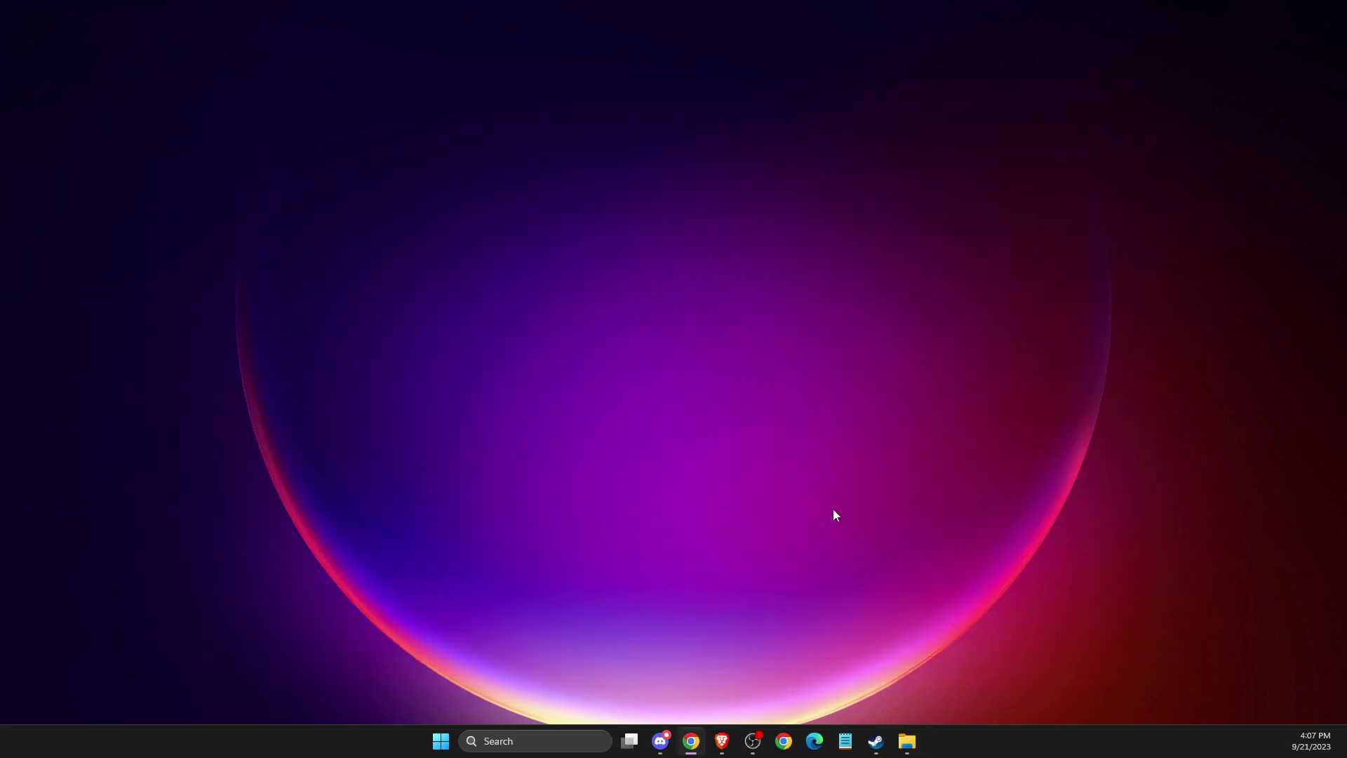
left_click(875, 742)
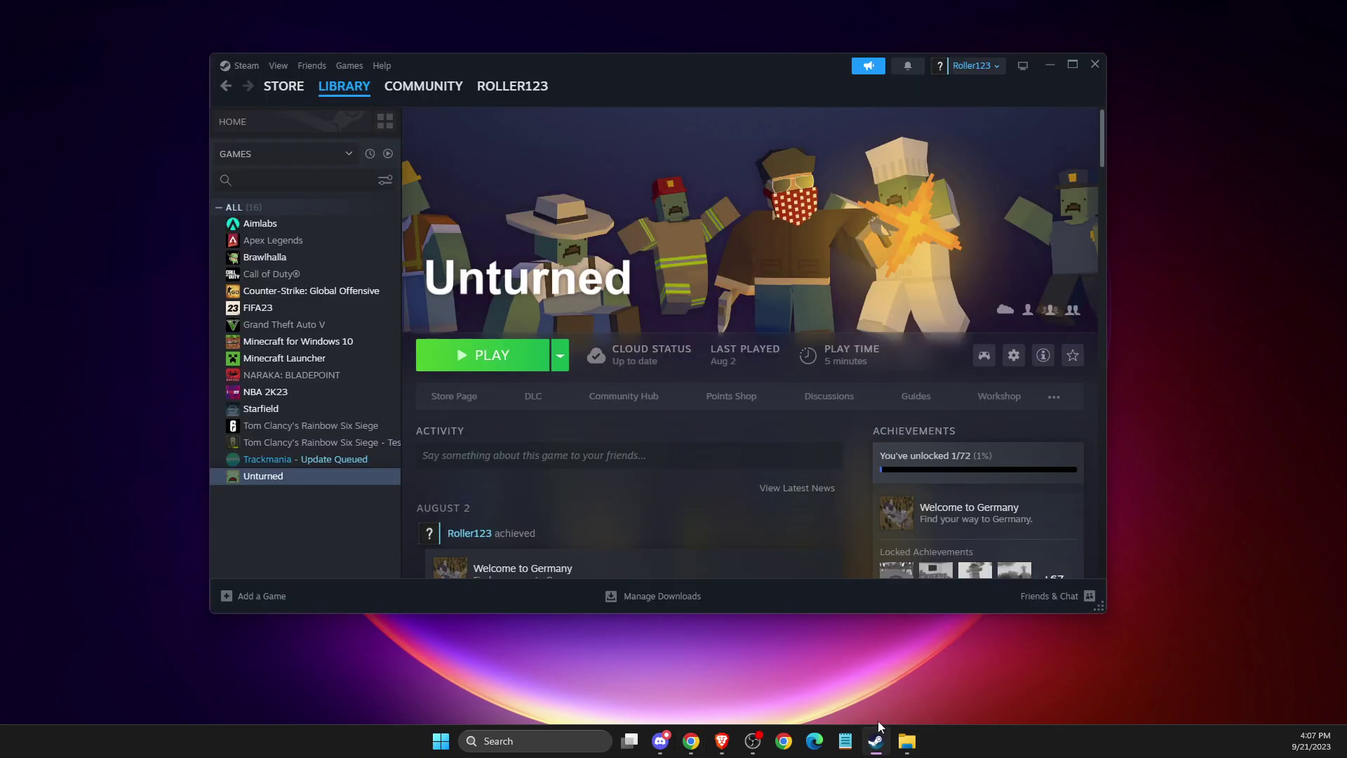
right_click(280, 484)
mouse_move(317, 565)
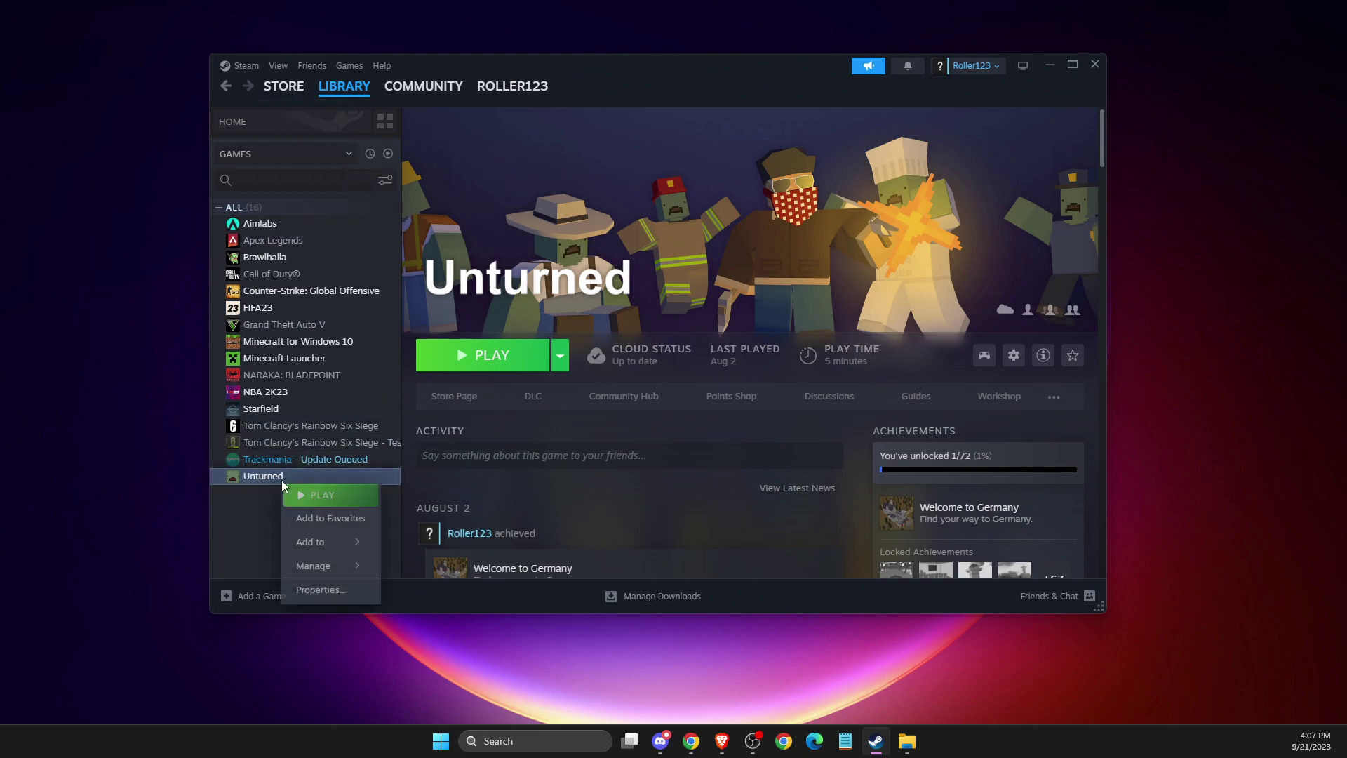
left_click(319, 589)
left_click(411, 242)
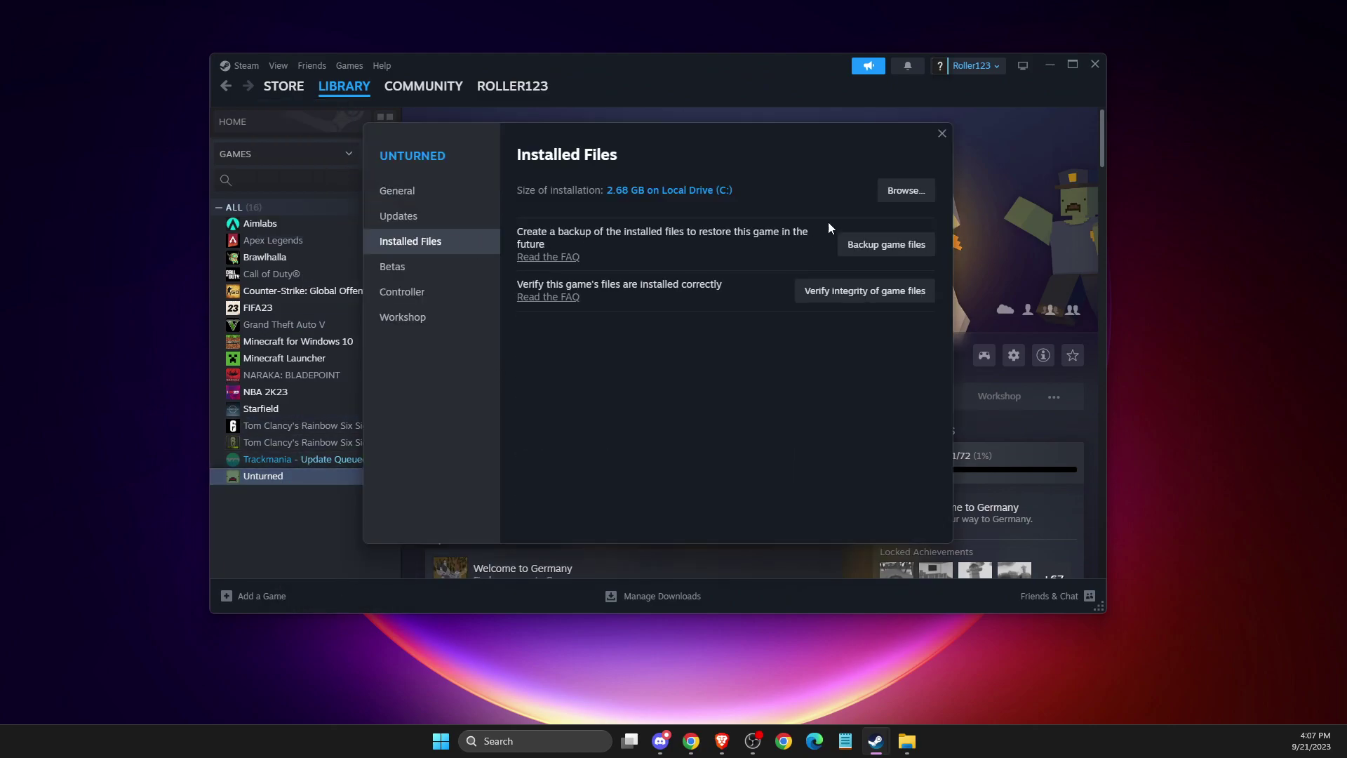
left_click(940, 133)
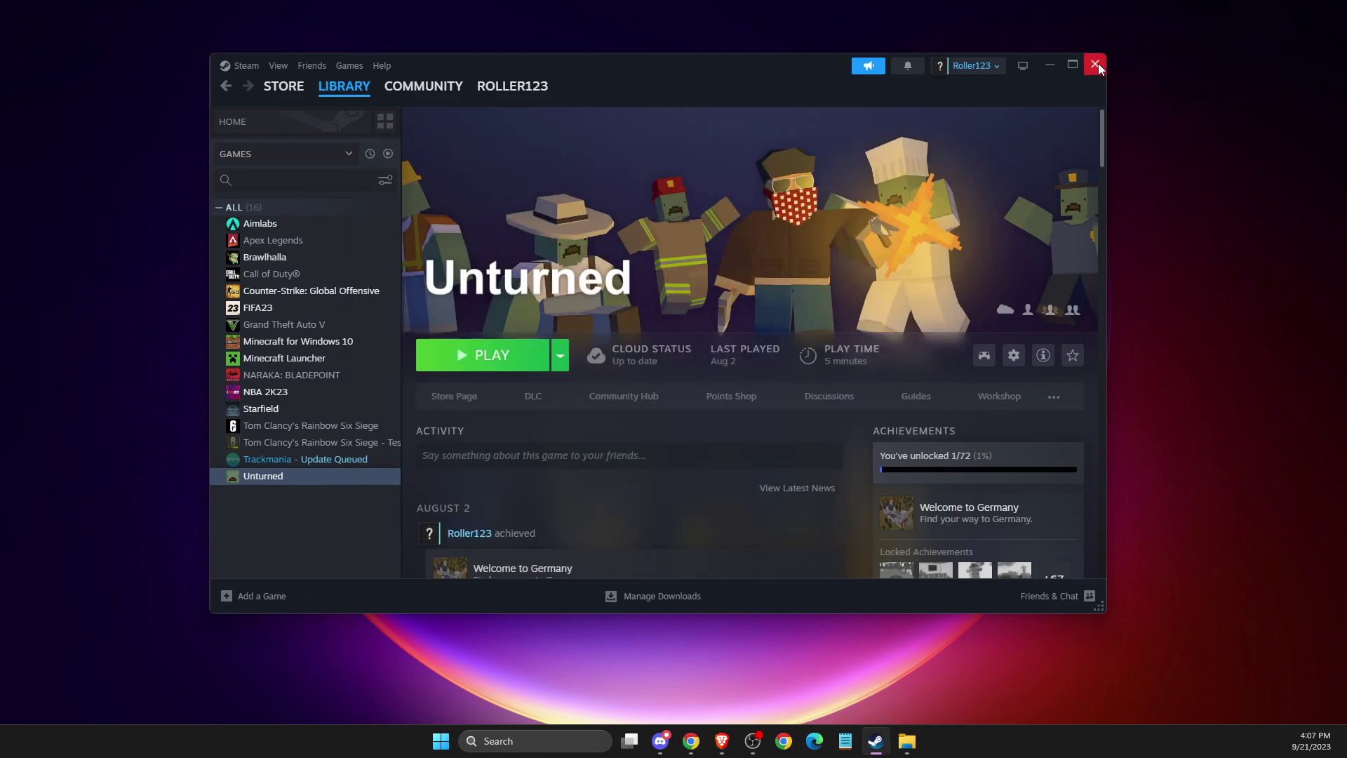
left_click(1095, 63)
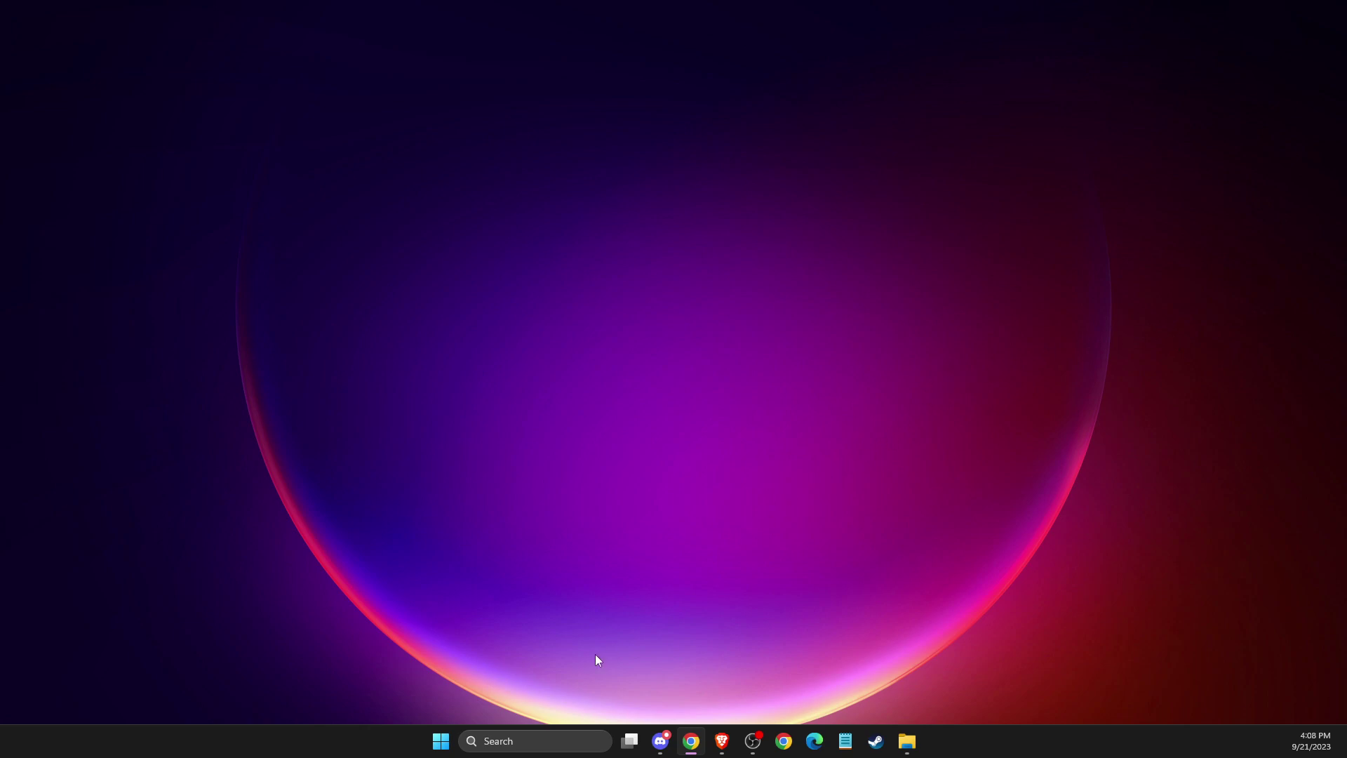
Open the C:\Program Files\EA Games\FIFA 23 folder via This PC
left_click(557, 742)
type("TH")
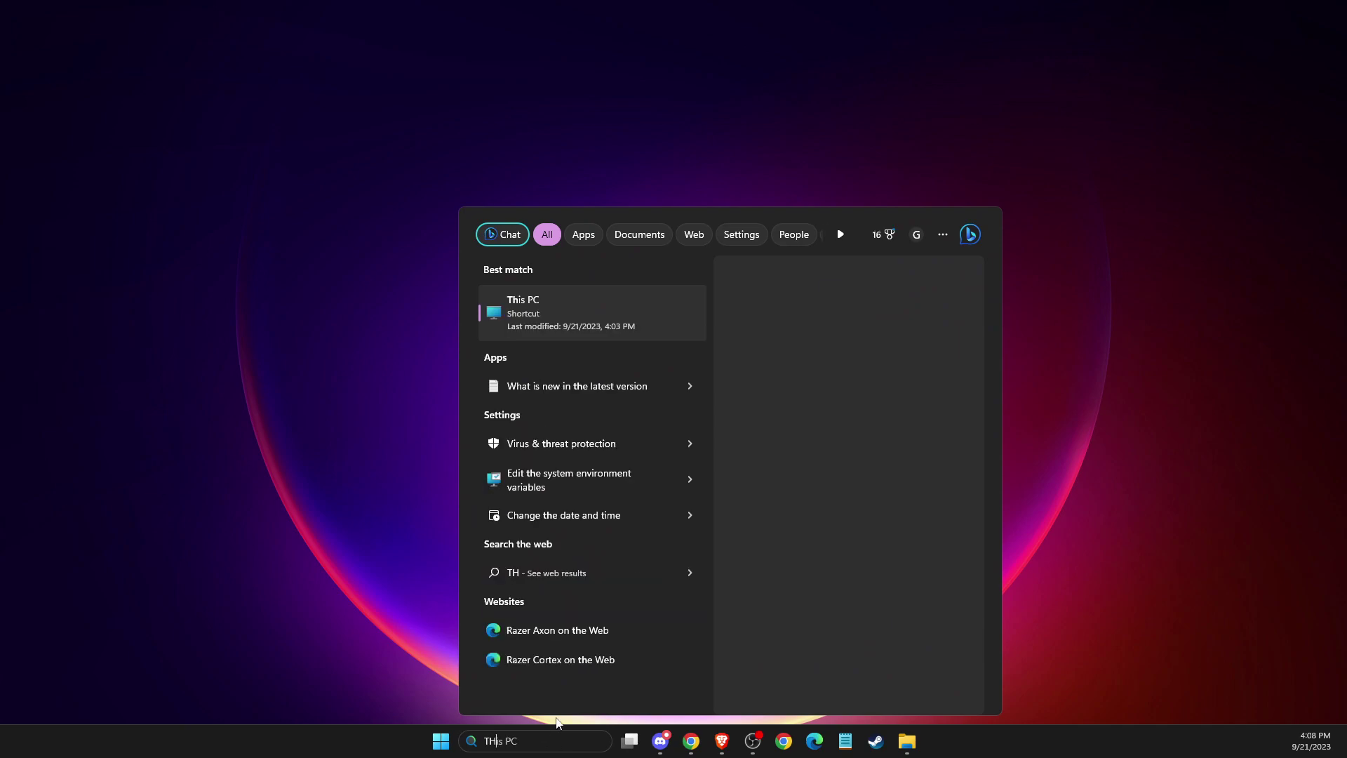
key("Return")
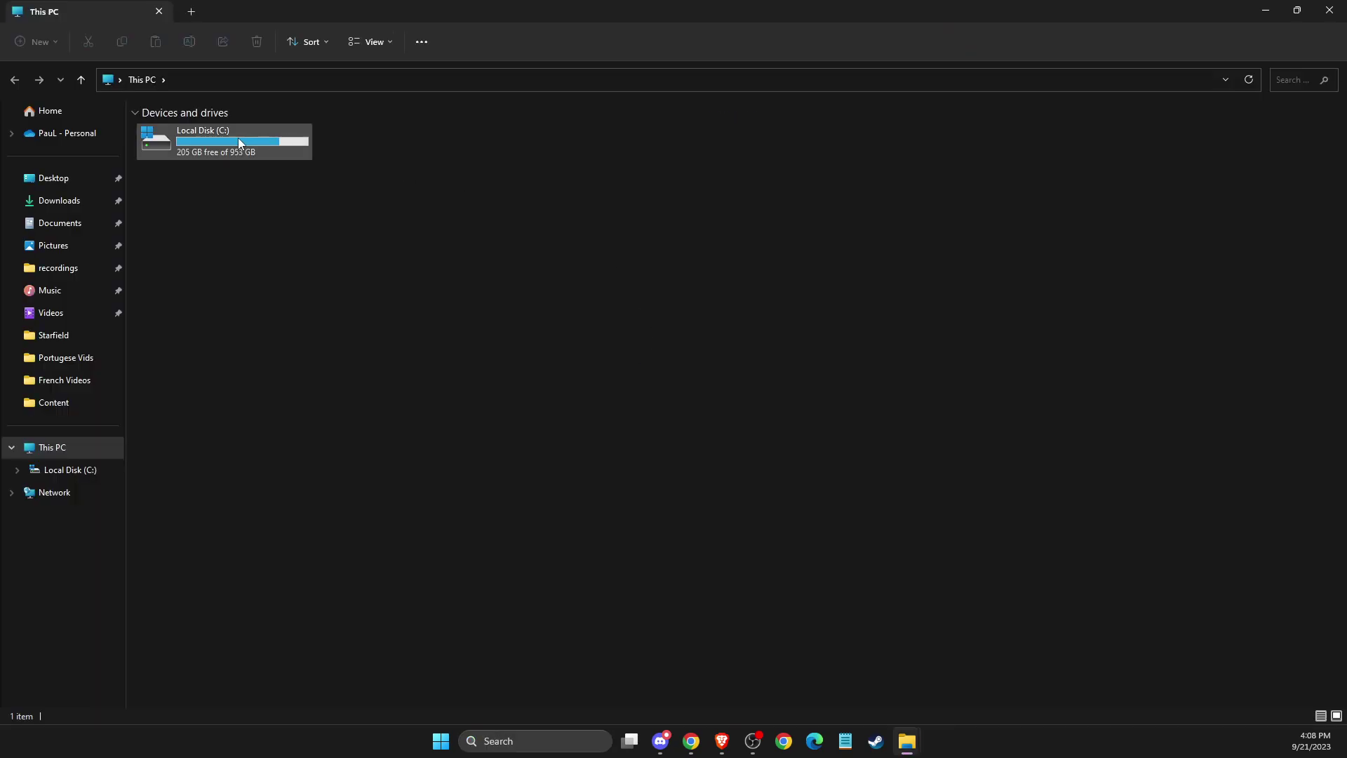
double_click(238, 138)
double_click(179, 218)
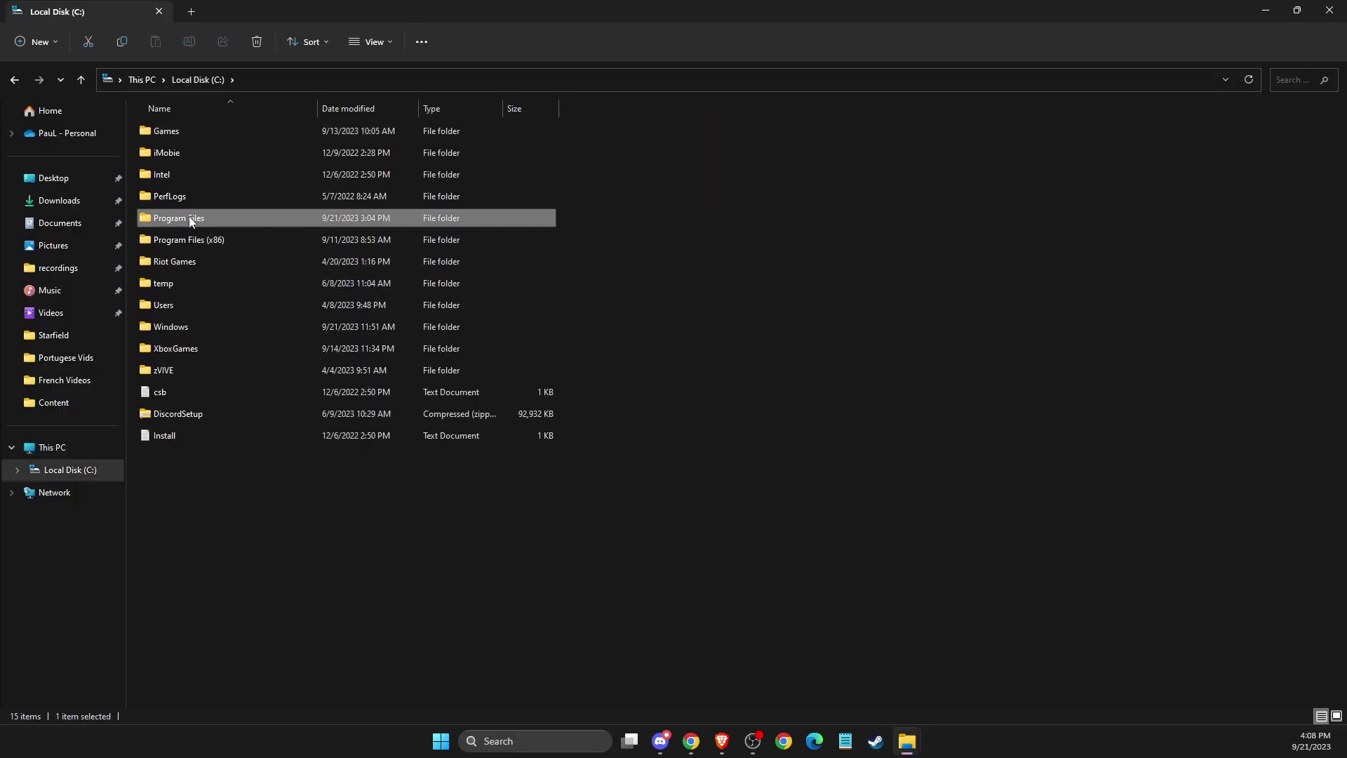
double_click(200, 327)
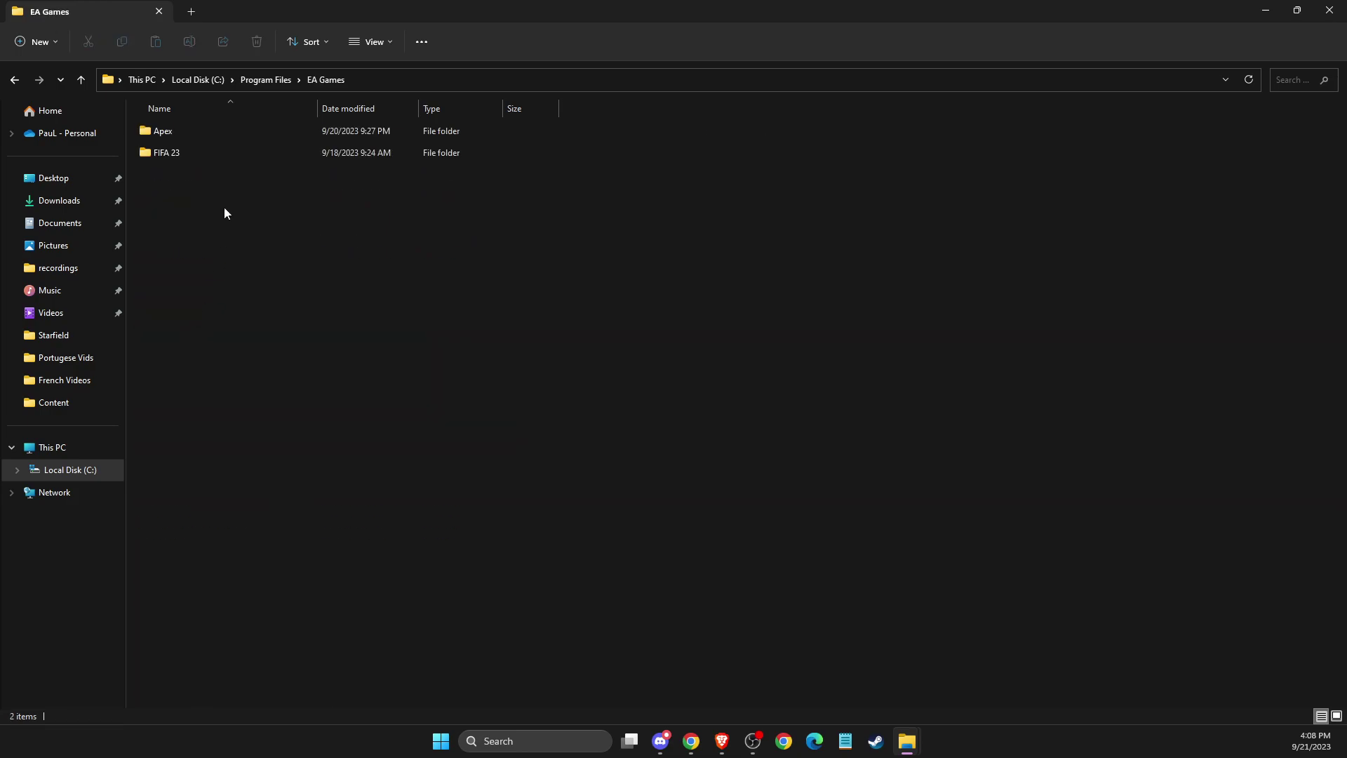
double_click(210, 152)
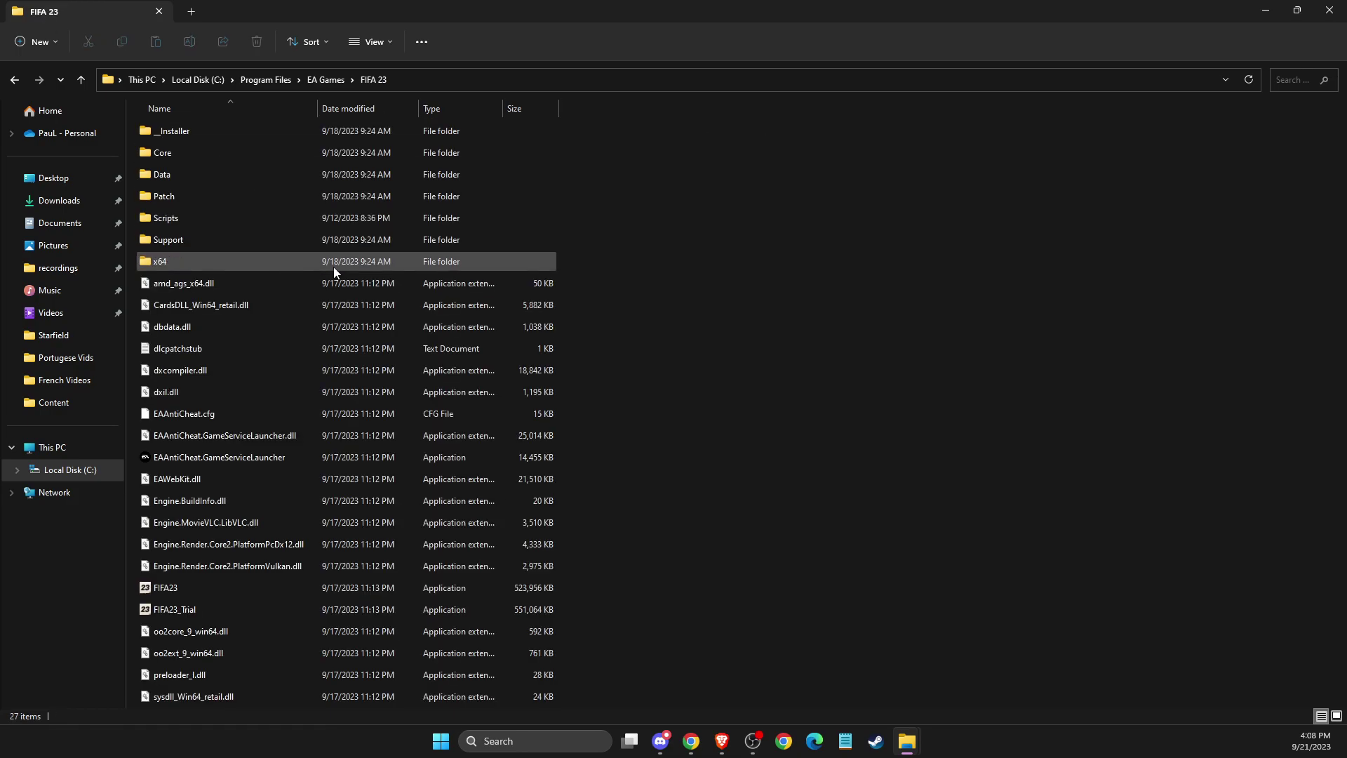
Set FIFA23's compatibility to Windows 8 mode as administrator and confirm with OK
left_click(188, 587)
right_click(178, 587)
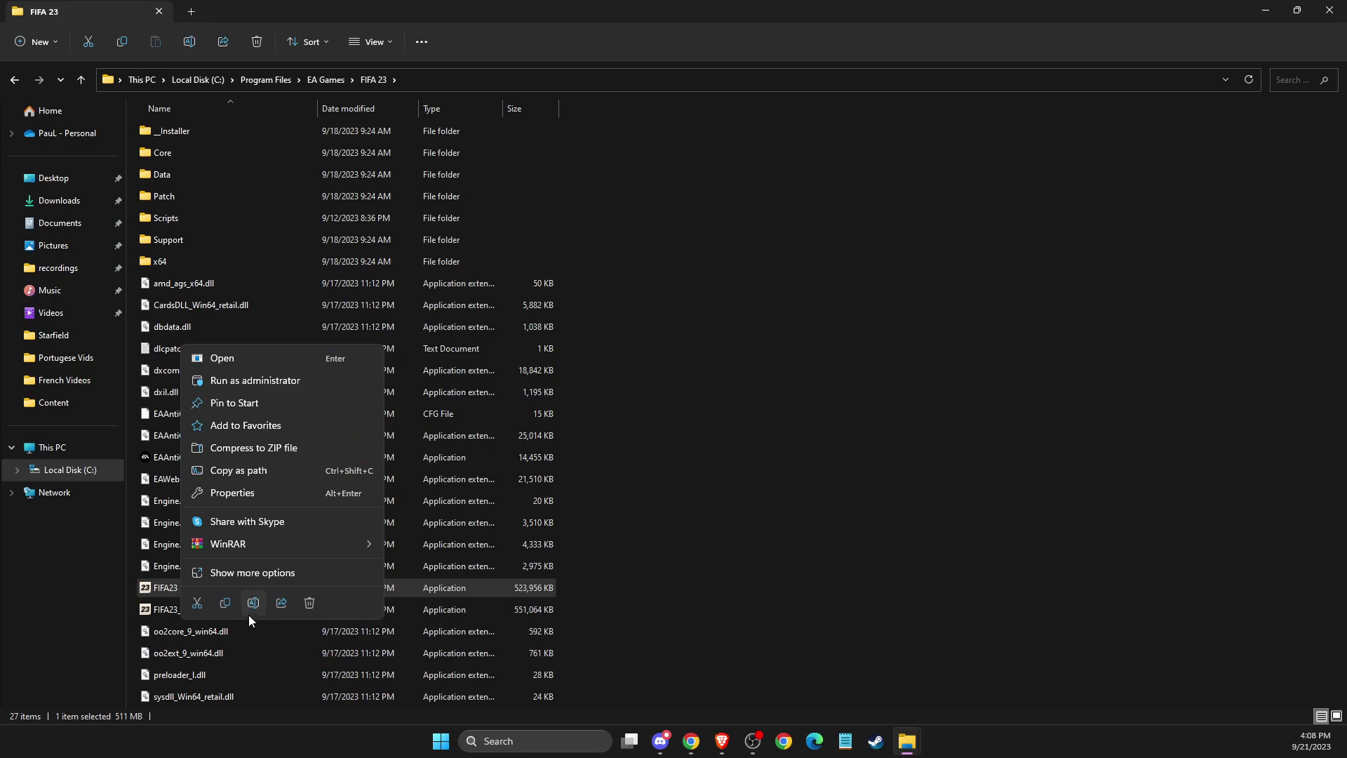
left_click(227, 493)
left_click(306, 368)
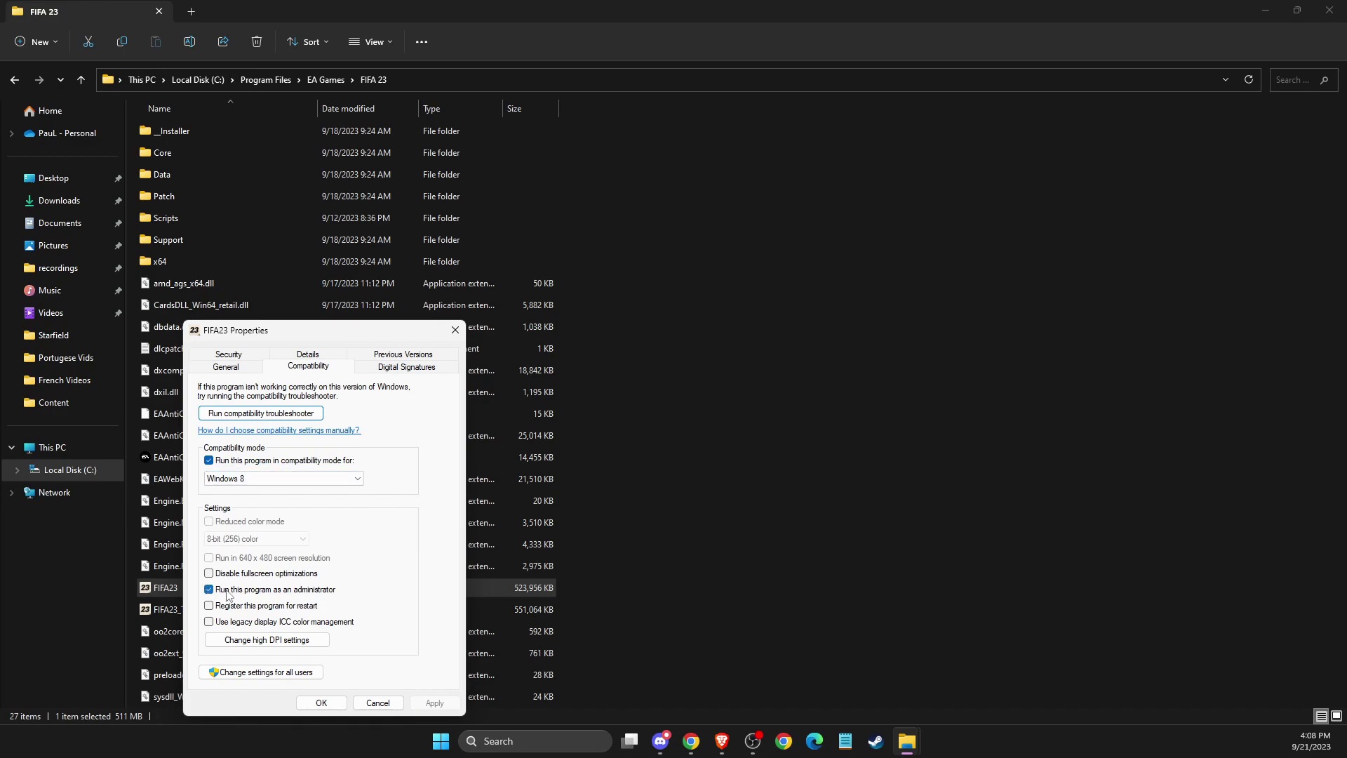
left_click(395, 703)
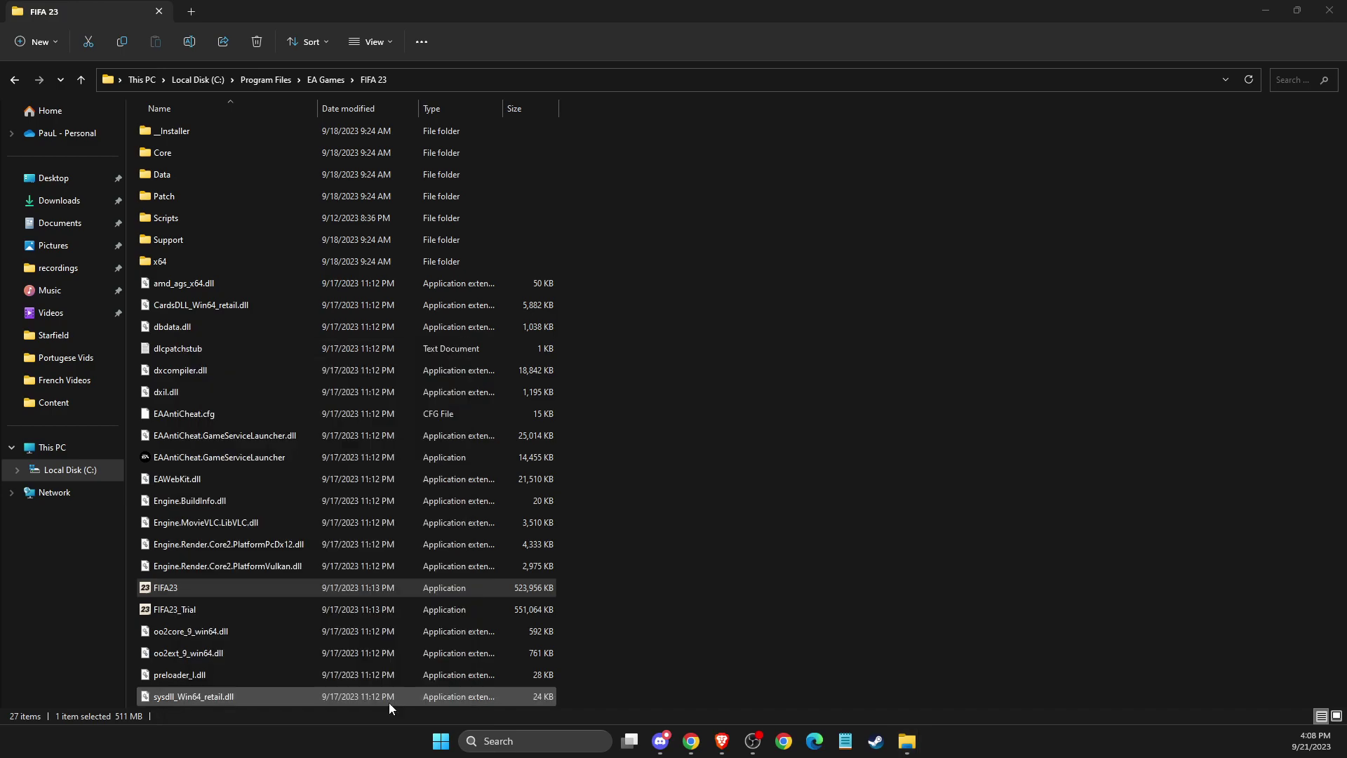
Check FIFA23_Trial's compatibility (Windows 8, administrator already on), cancel, and close File Explorer
left_click(196, 607)
right_click(196, 607)
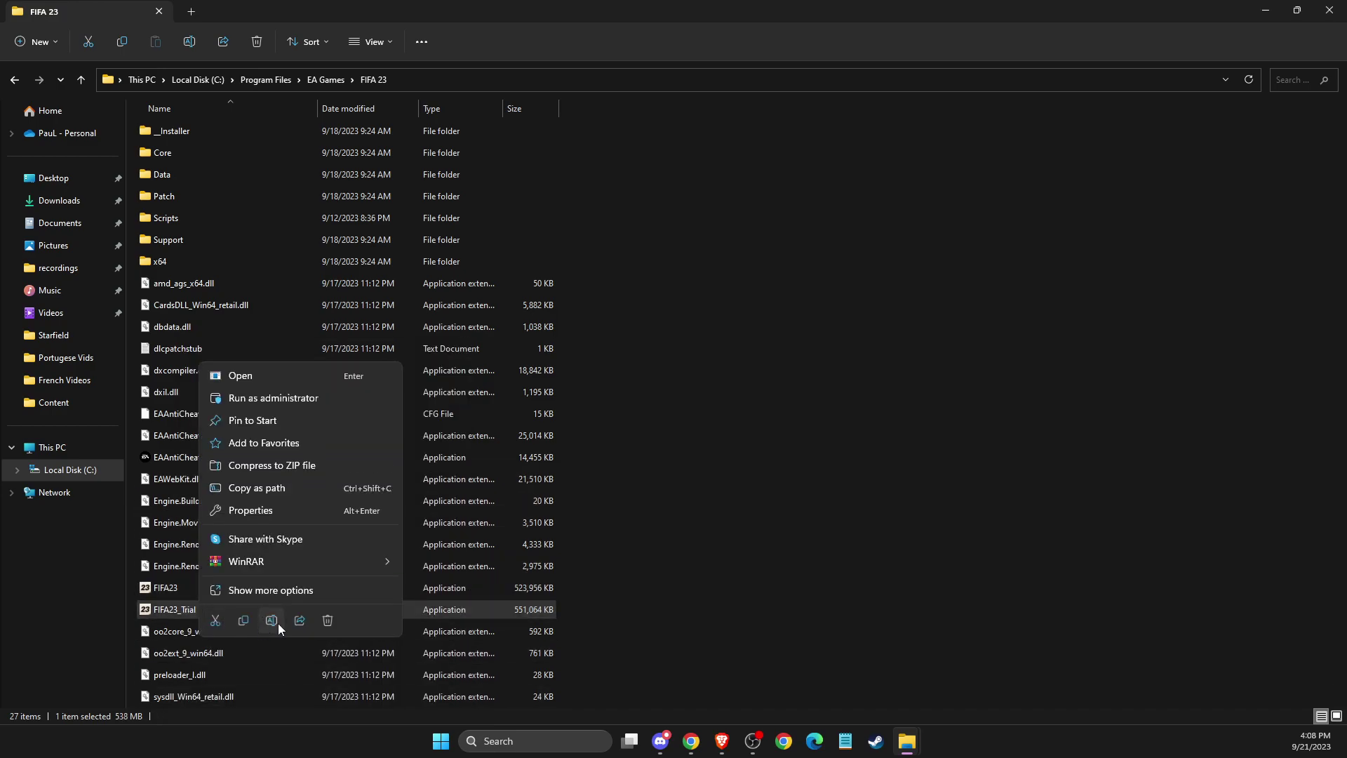
left_click(243, 511)
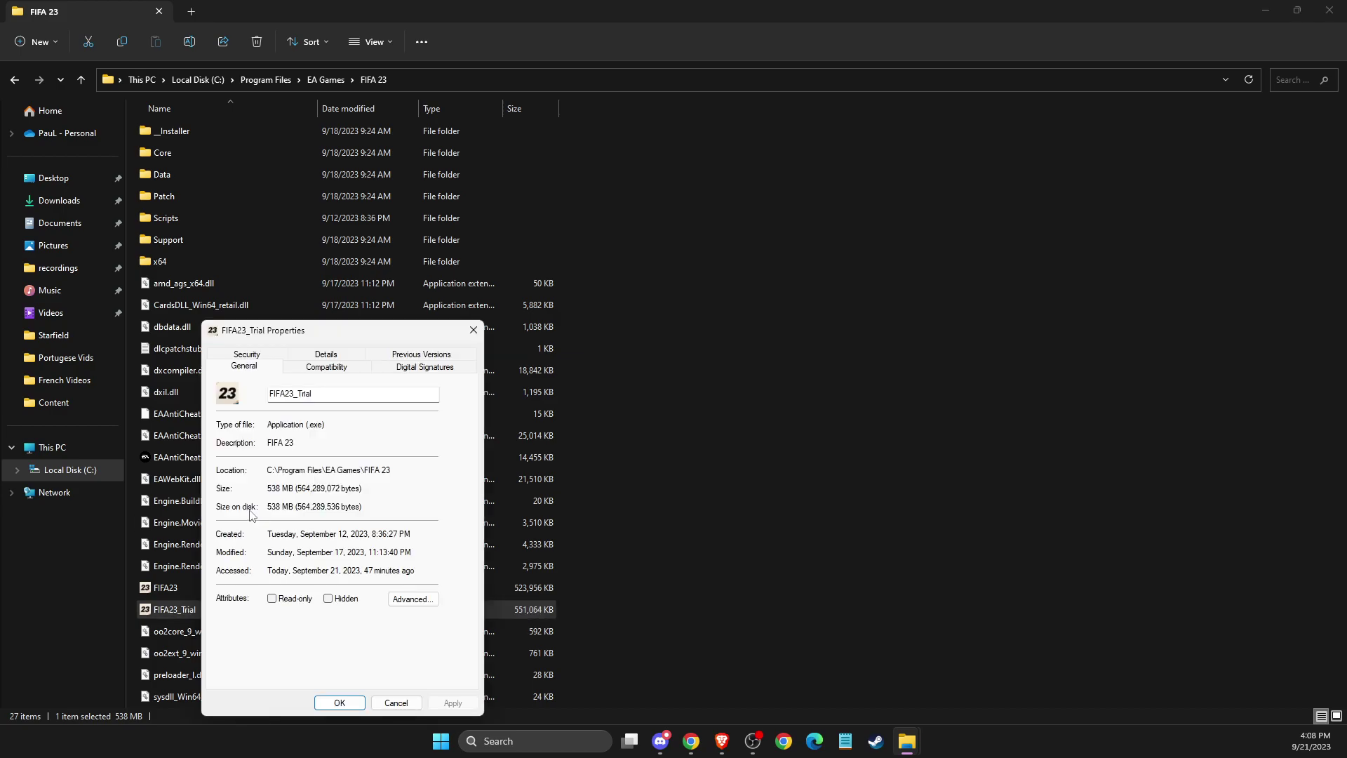
left_click(314, 367)
left_click(226, 461)
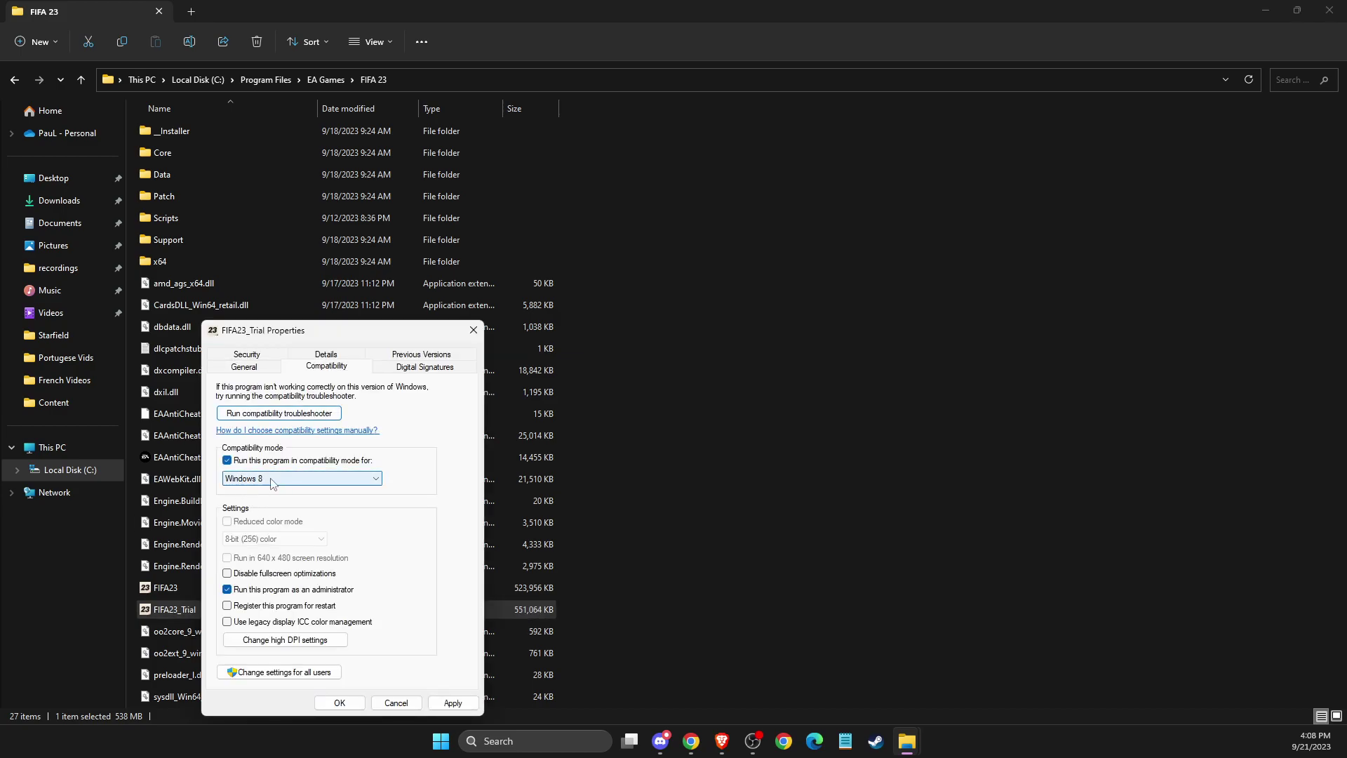
left_click(395, 703)
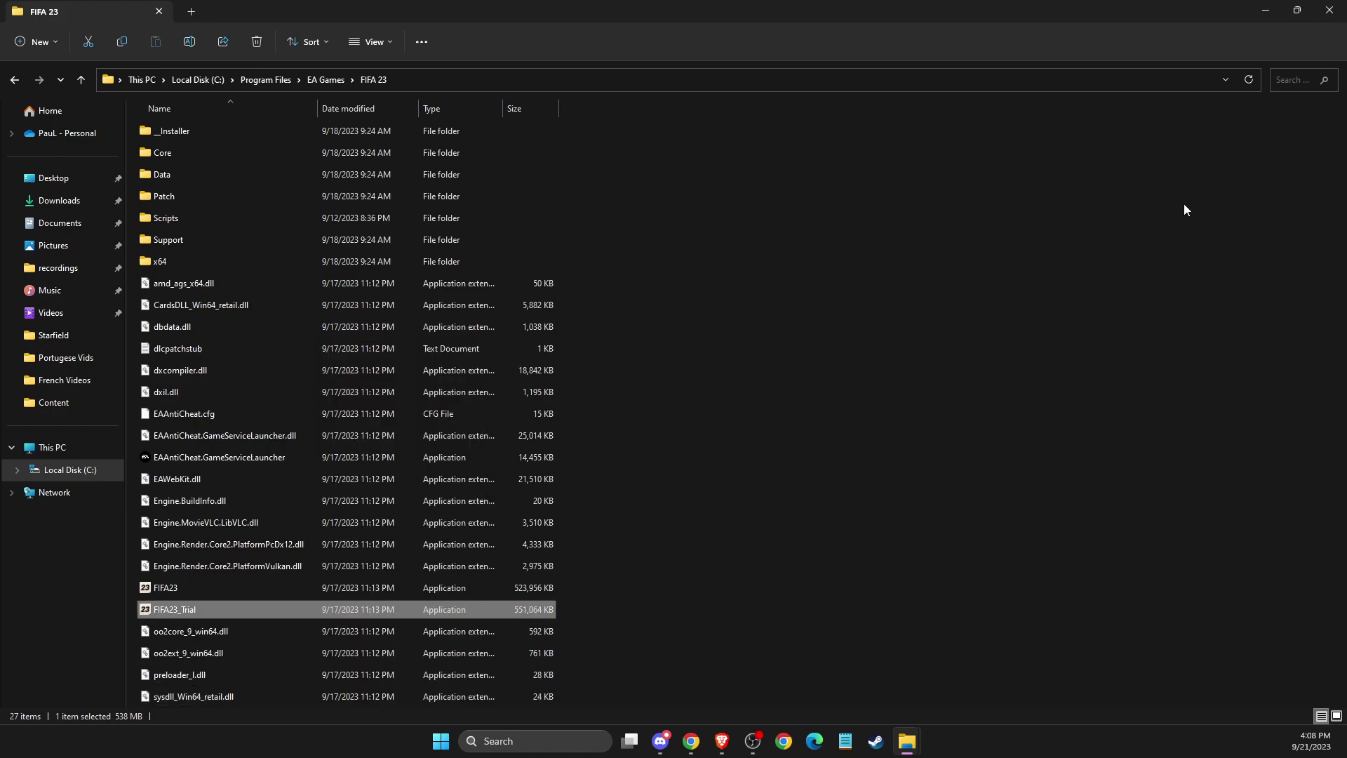
left_click(1329, 11)
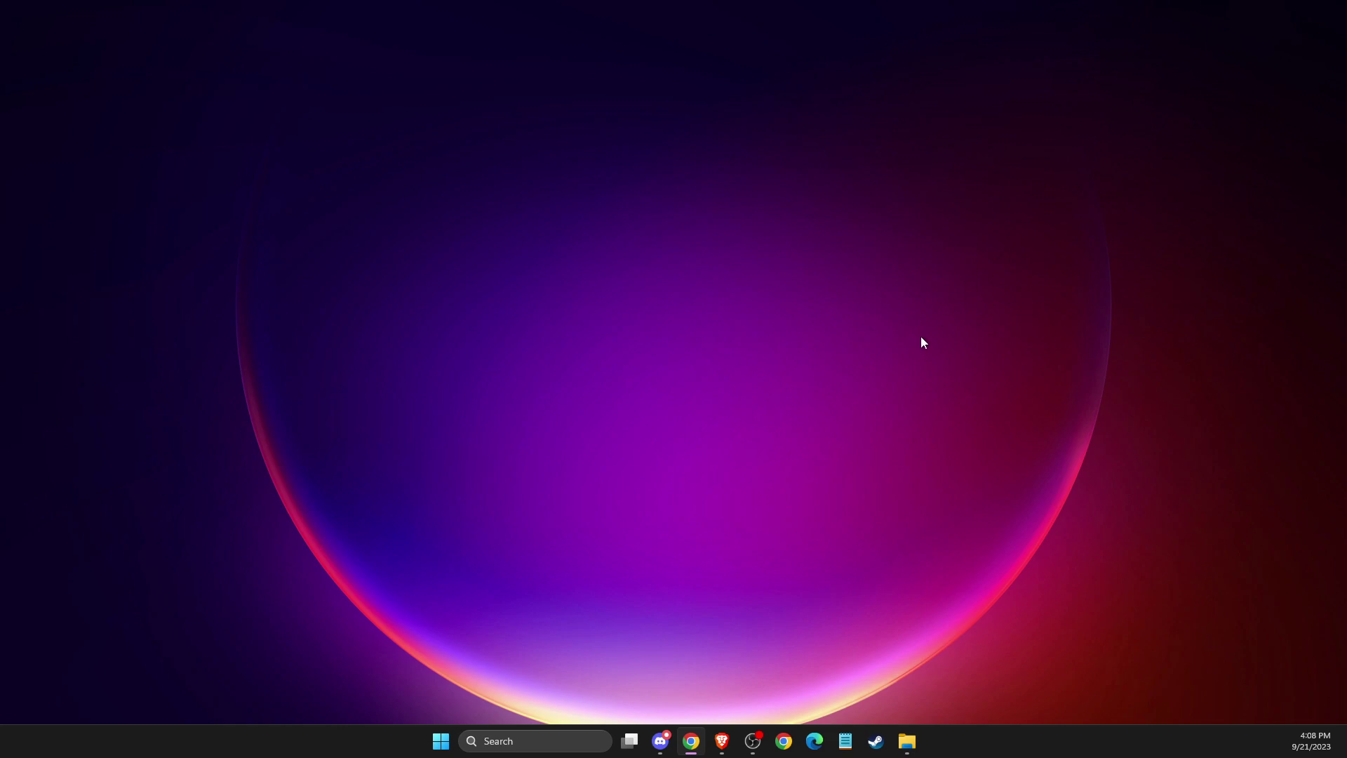
left_click(537, 742)
type("task manager")
key("Return")
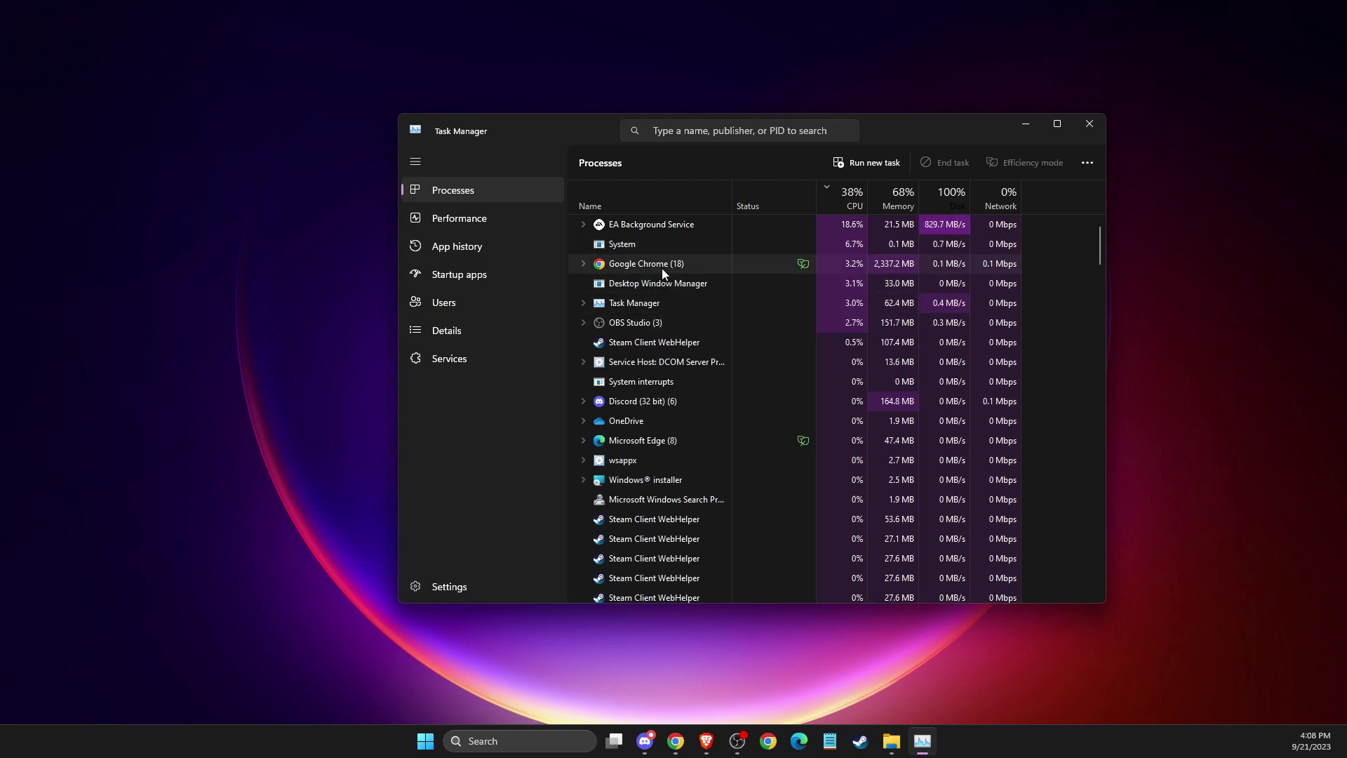
left_click(637, 265)
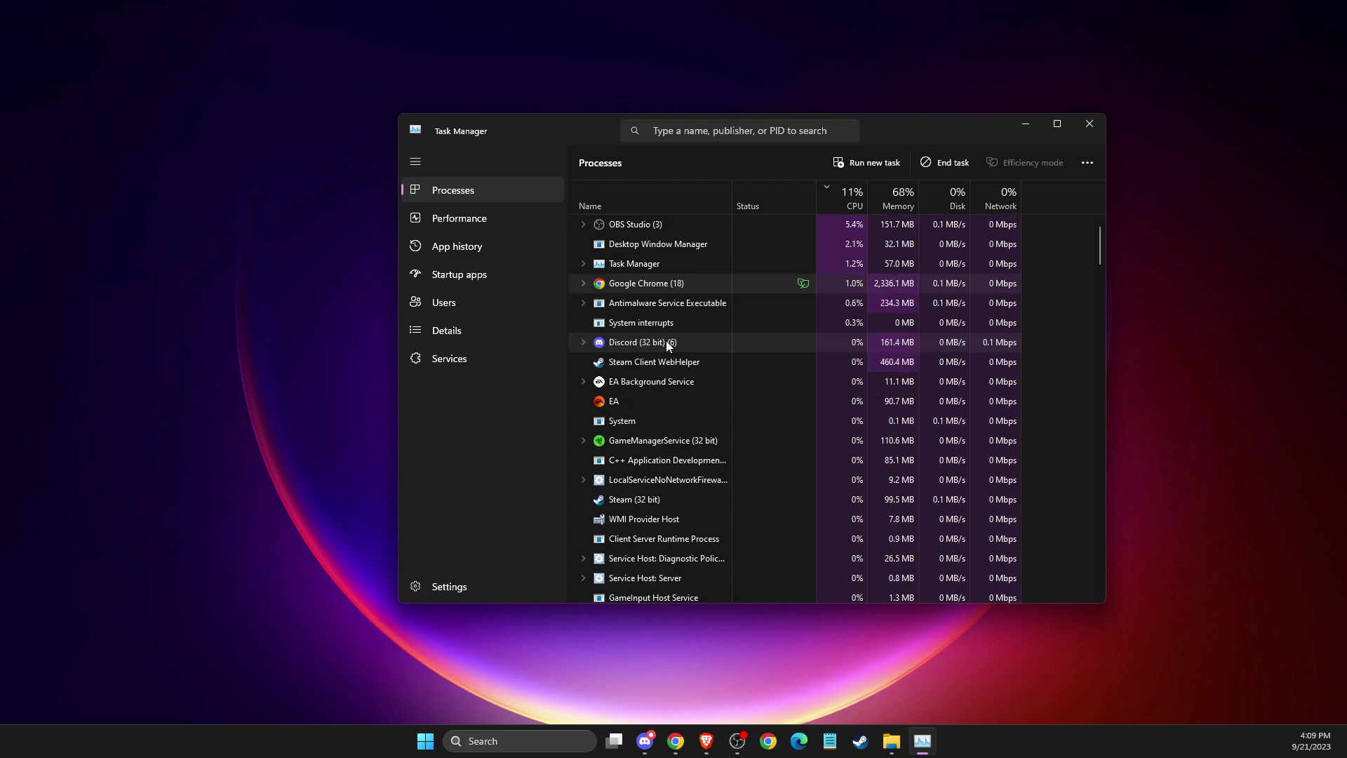
Close Task Manager and open the Settings app through Windows search
left_click(1091, 122)
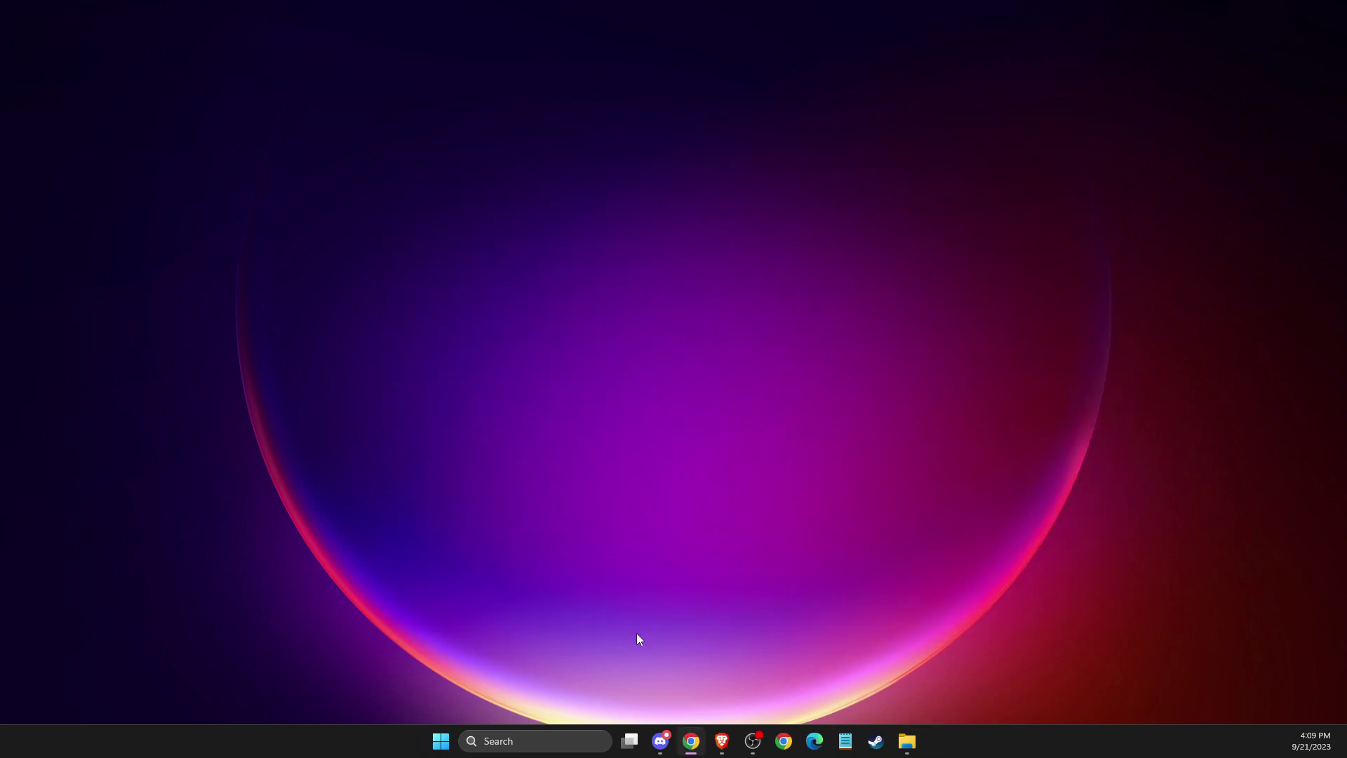
left_click(599, 729)
type("xbox")
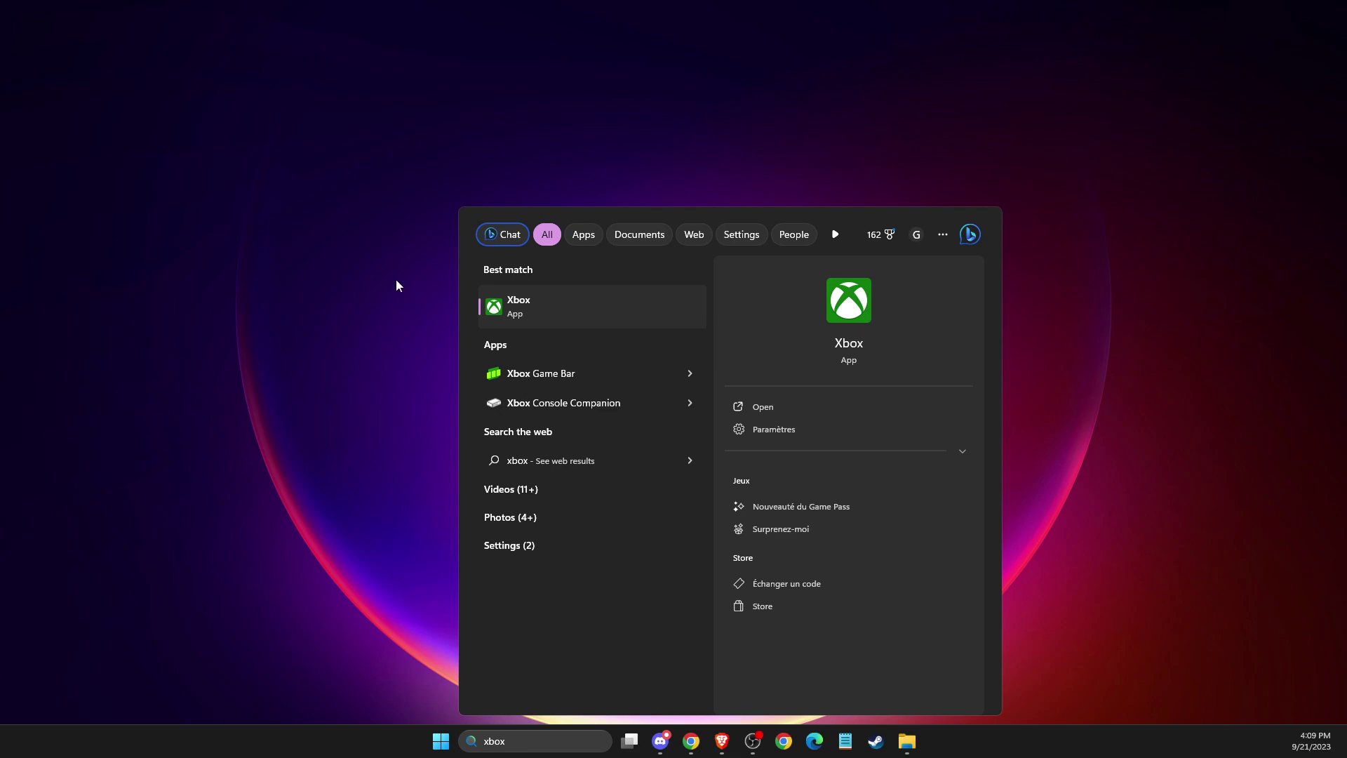
left_click(371, 449)
left_click(524, 741)
type("settings")
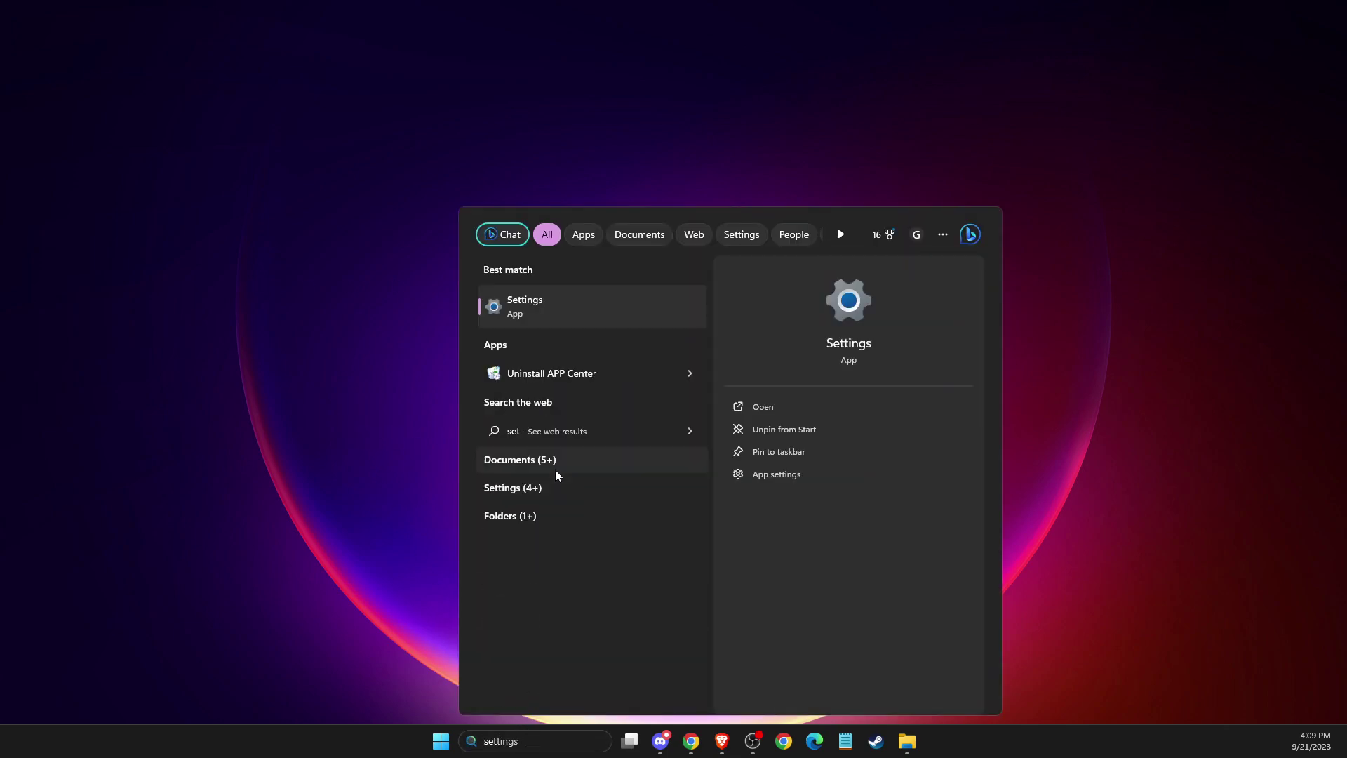
left_click(526, 307)
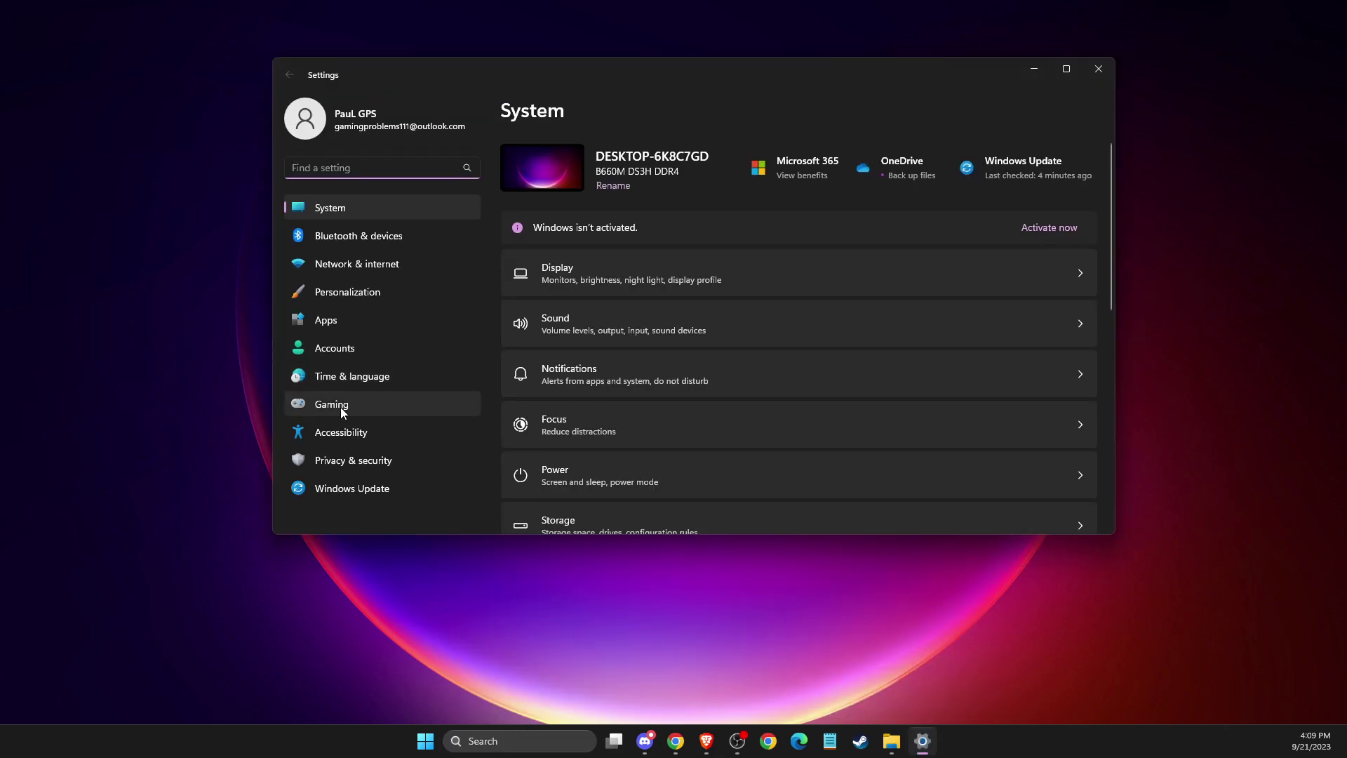
Verify Game Bar controller button and background recording are off and Game Mode is on
left_click(341, 408)
left_click(593, 163)
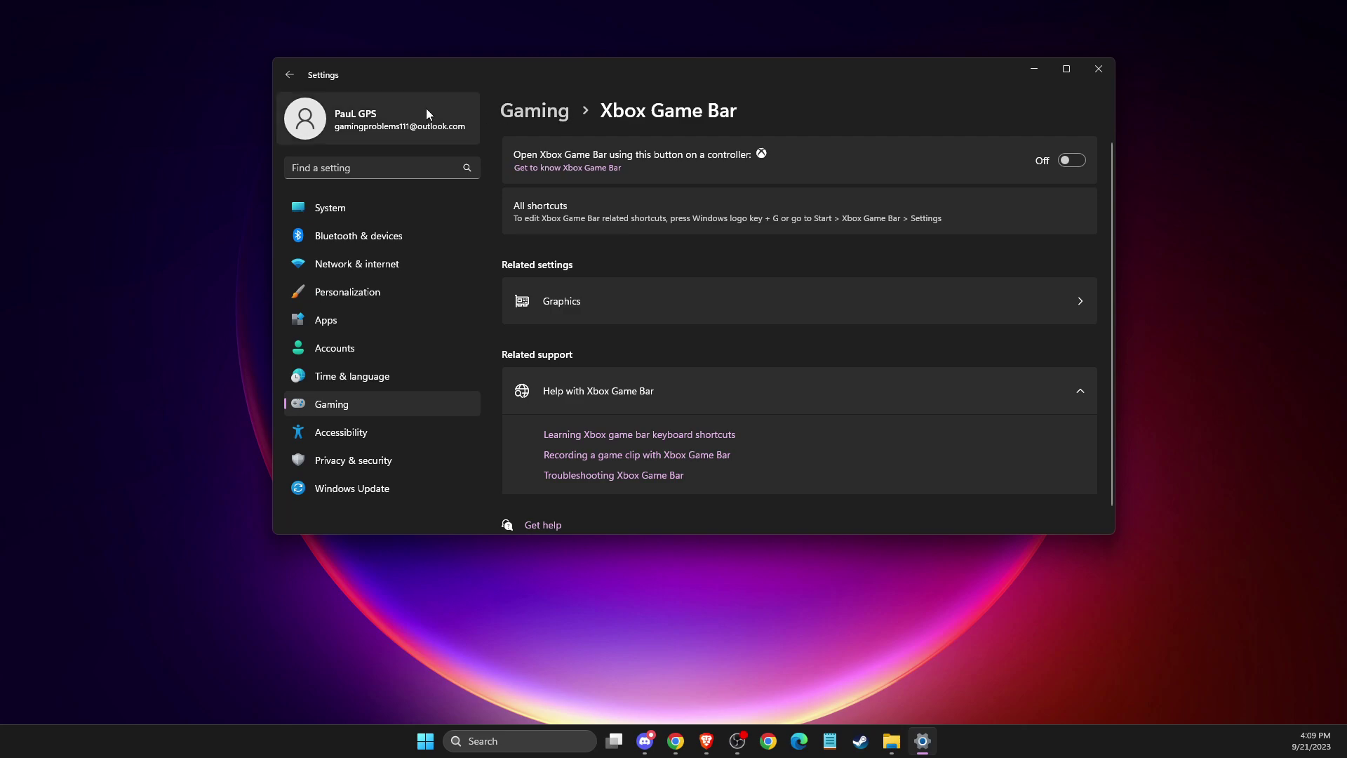
left_click(289, 75)
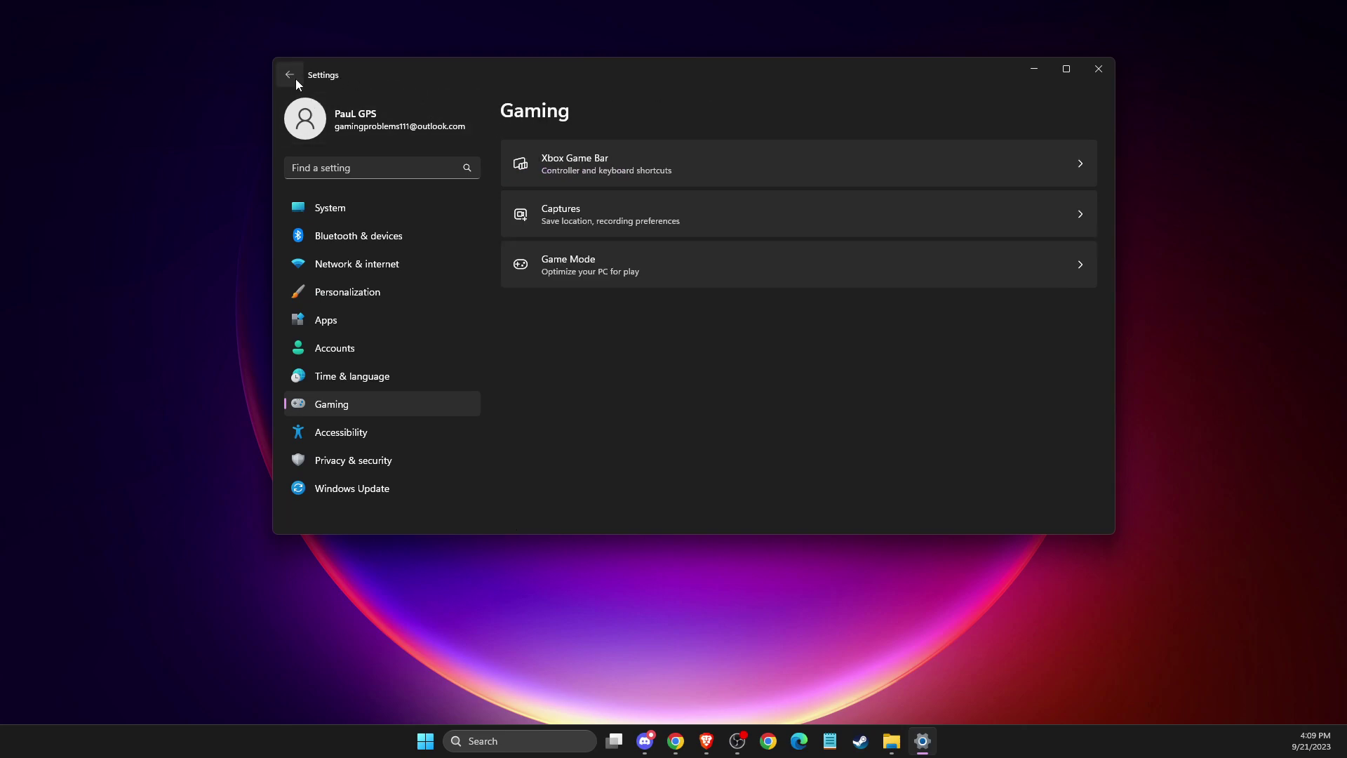
left_click(585, 208)
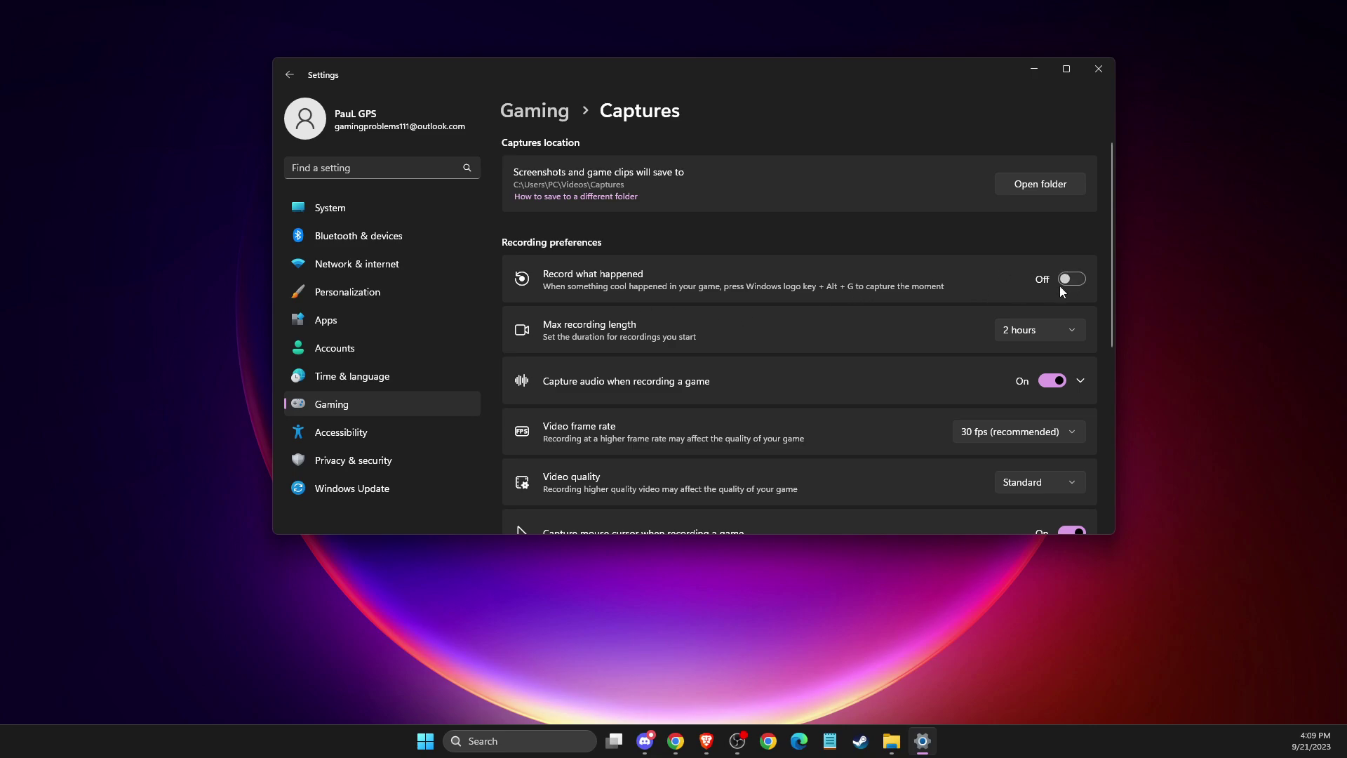
left_click(289, 75)
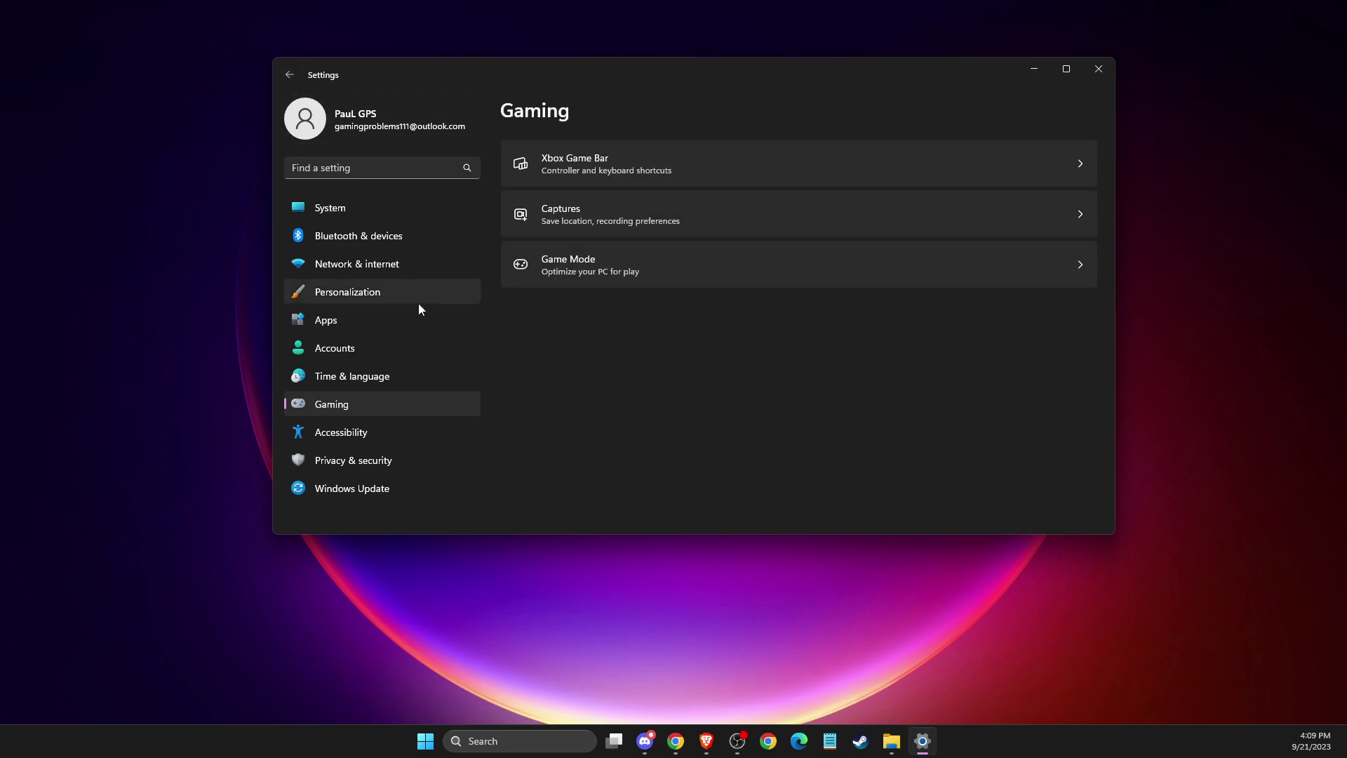
left_click(575, 270)
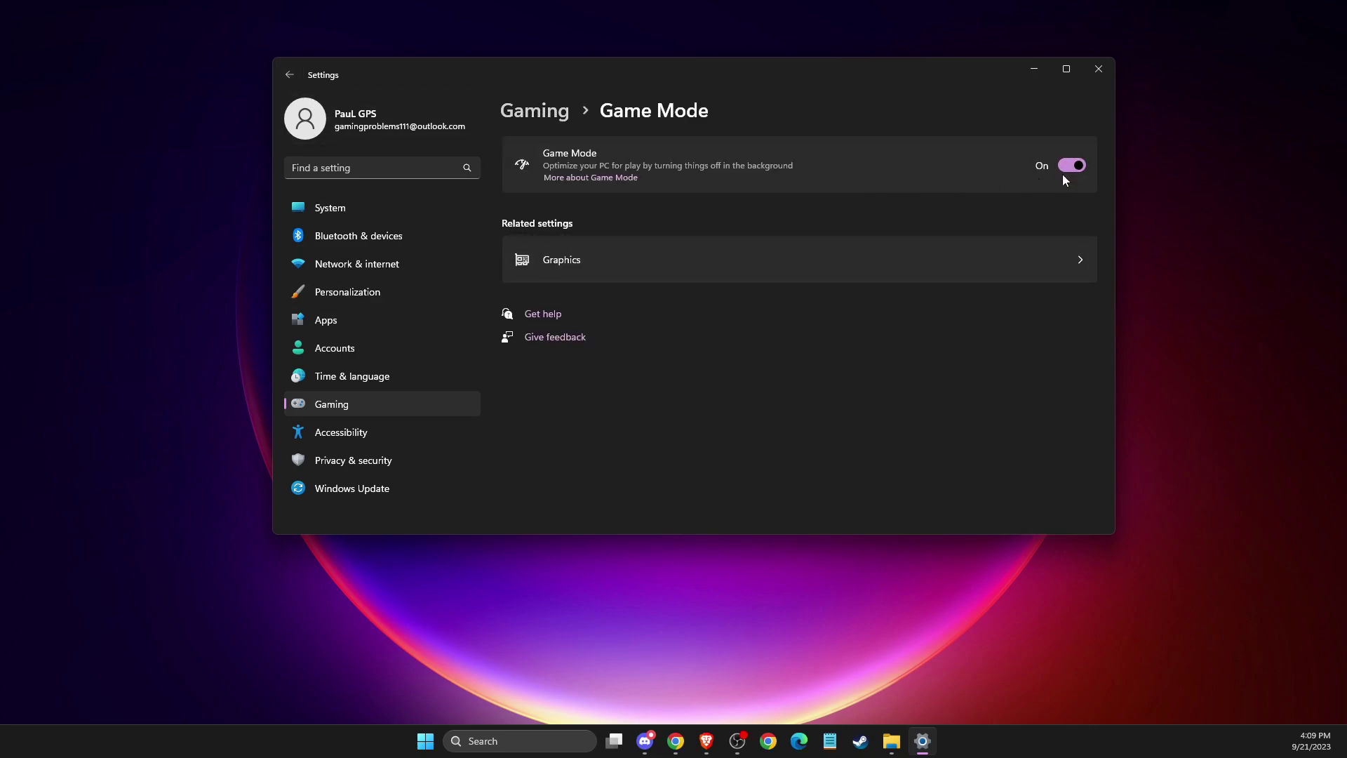
left_click(1100, 70)
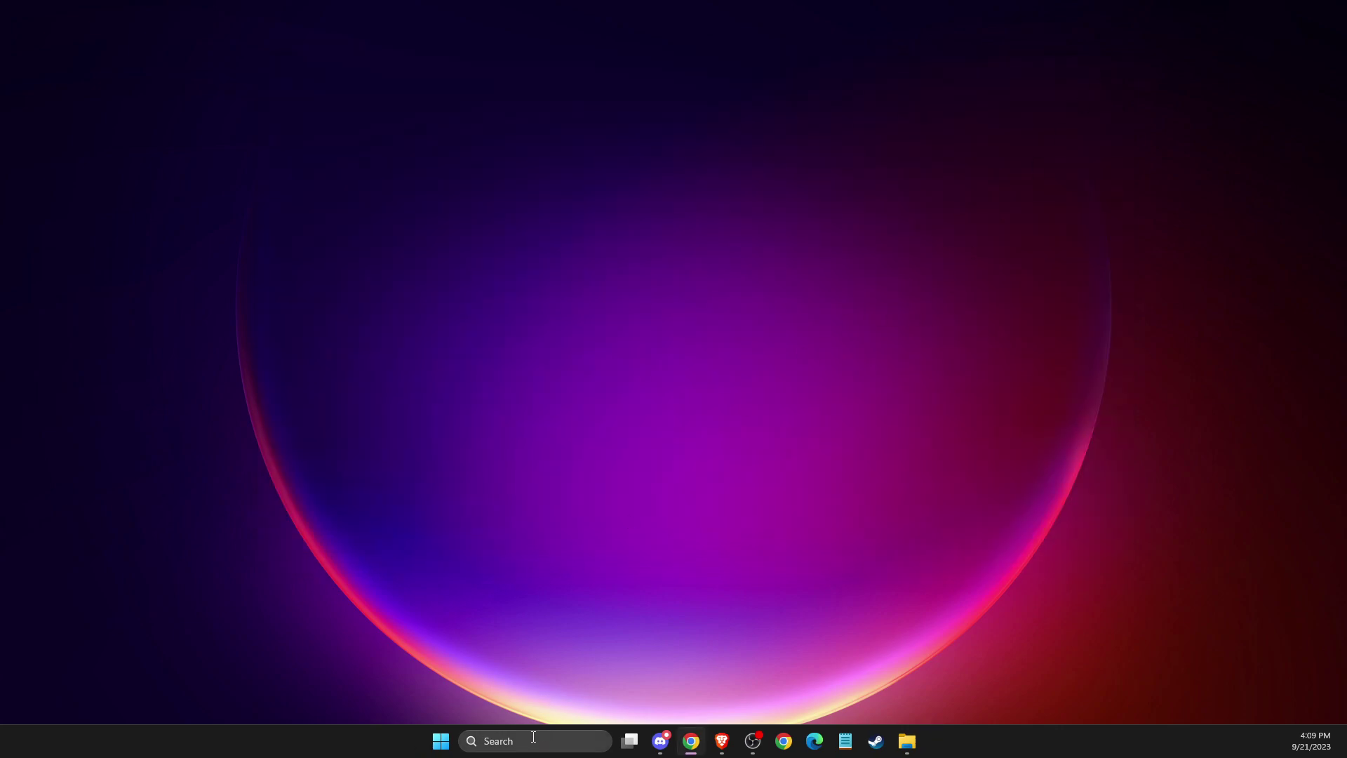
Open Graphics settings and review the existing FIFA 23 entry's graphics preference
left_click(582, 739)
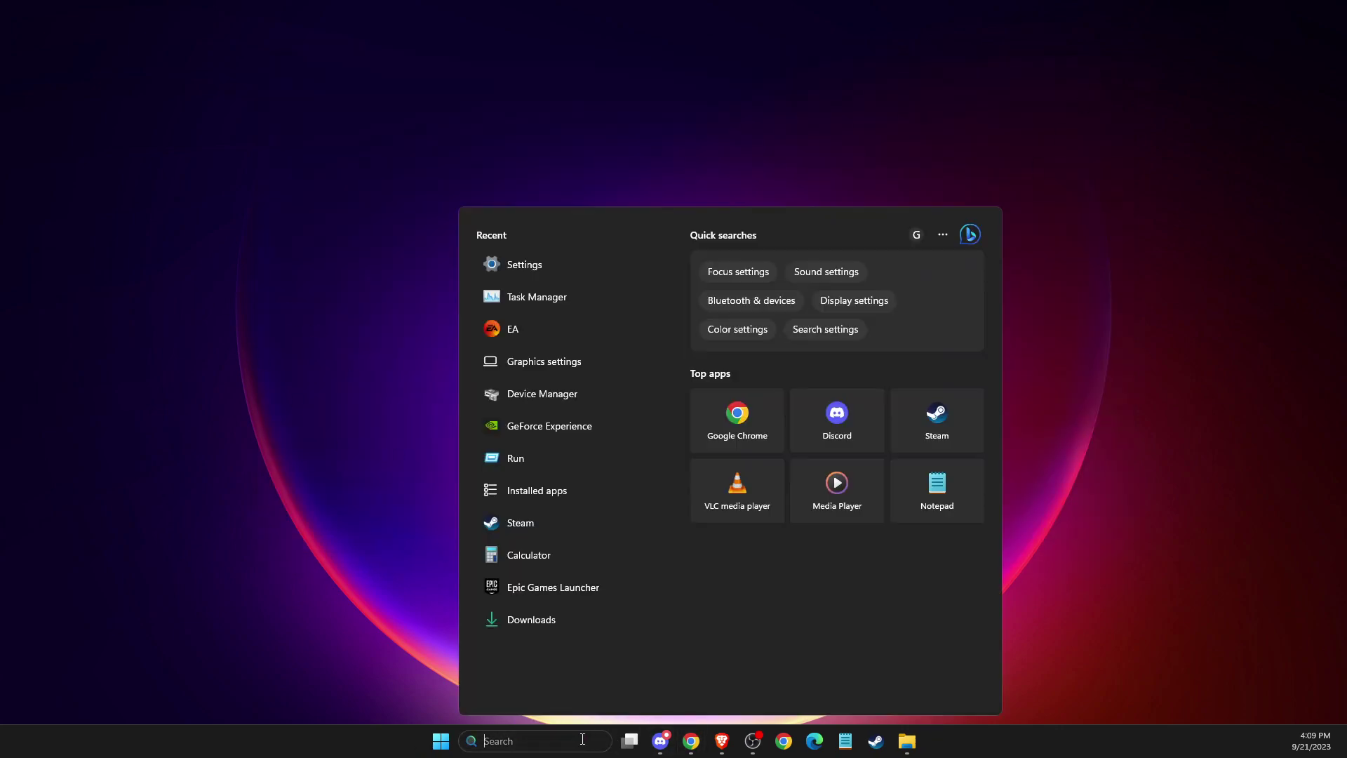
type("graphics settings")
left_click(640, 304)
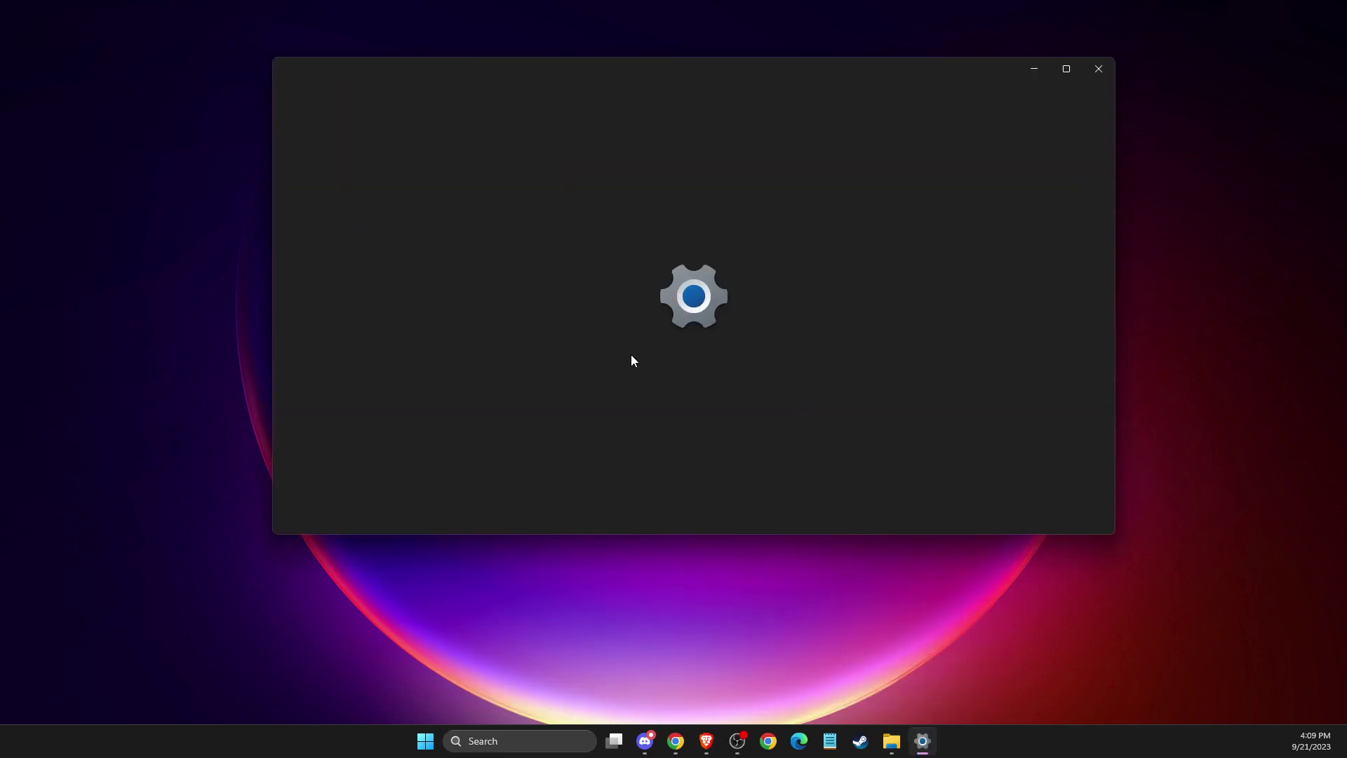
scroll(661, 318, "down", 2)
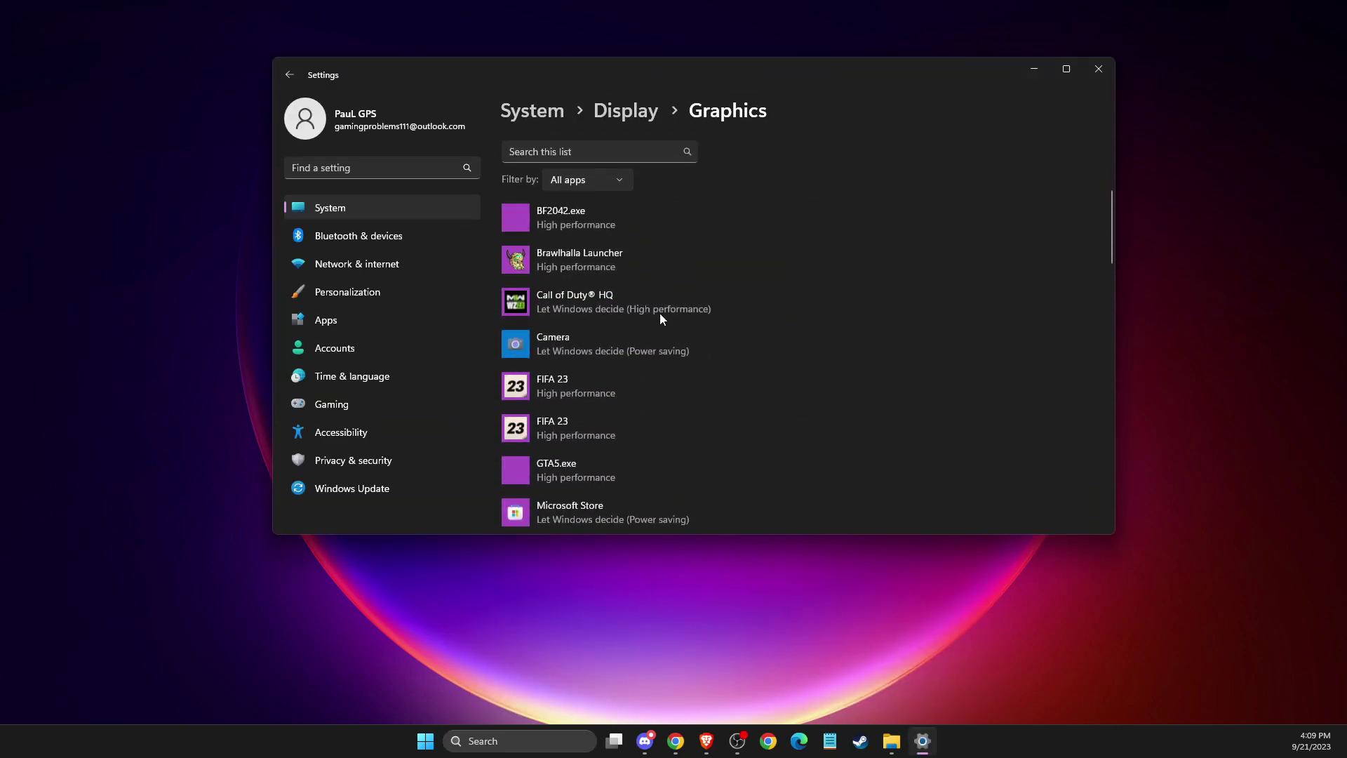
left_click(566, 422)
left_click(702, 487)
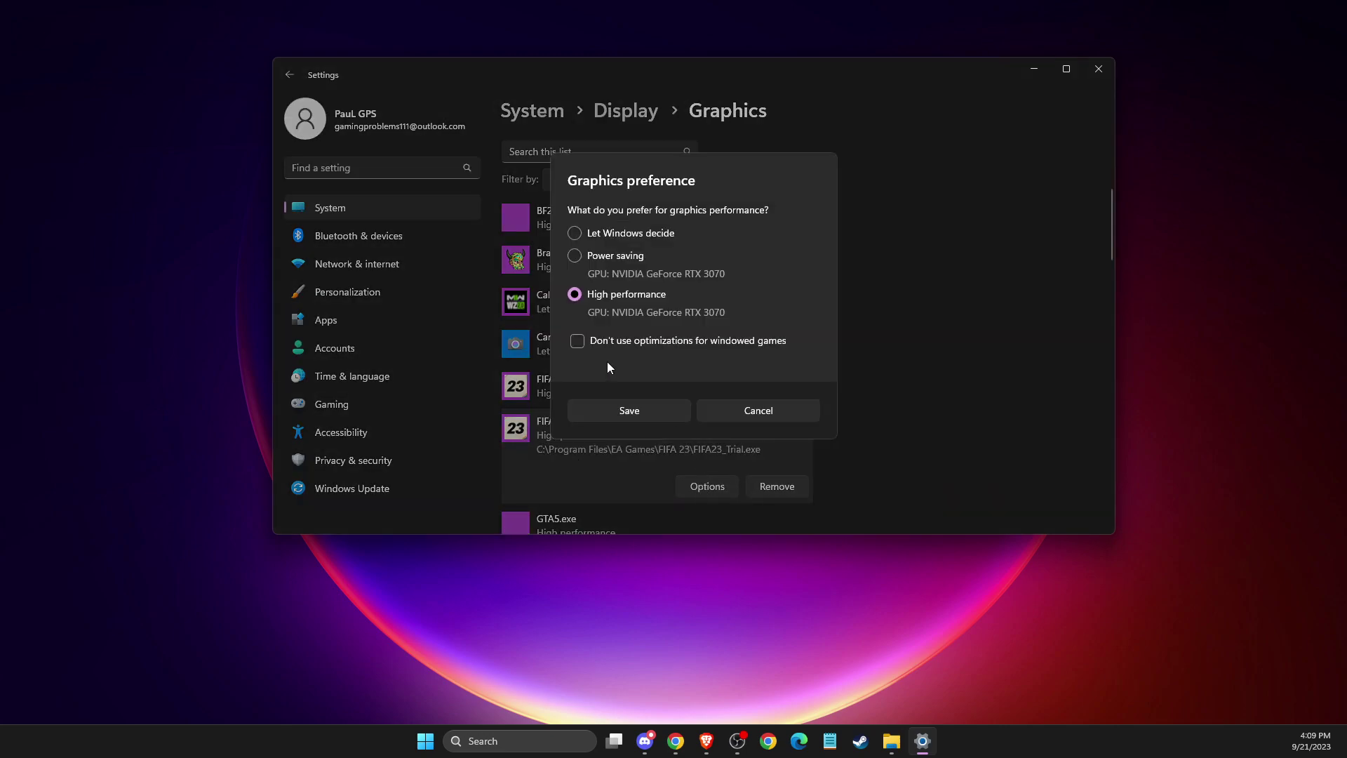
left_click(775, 409)
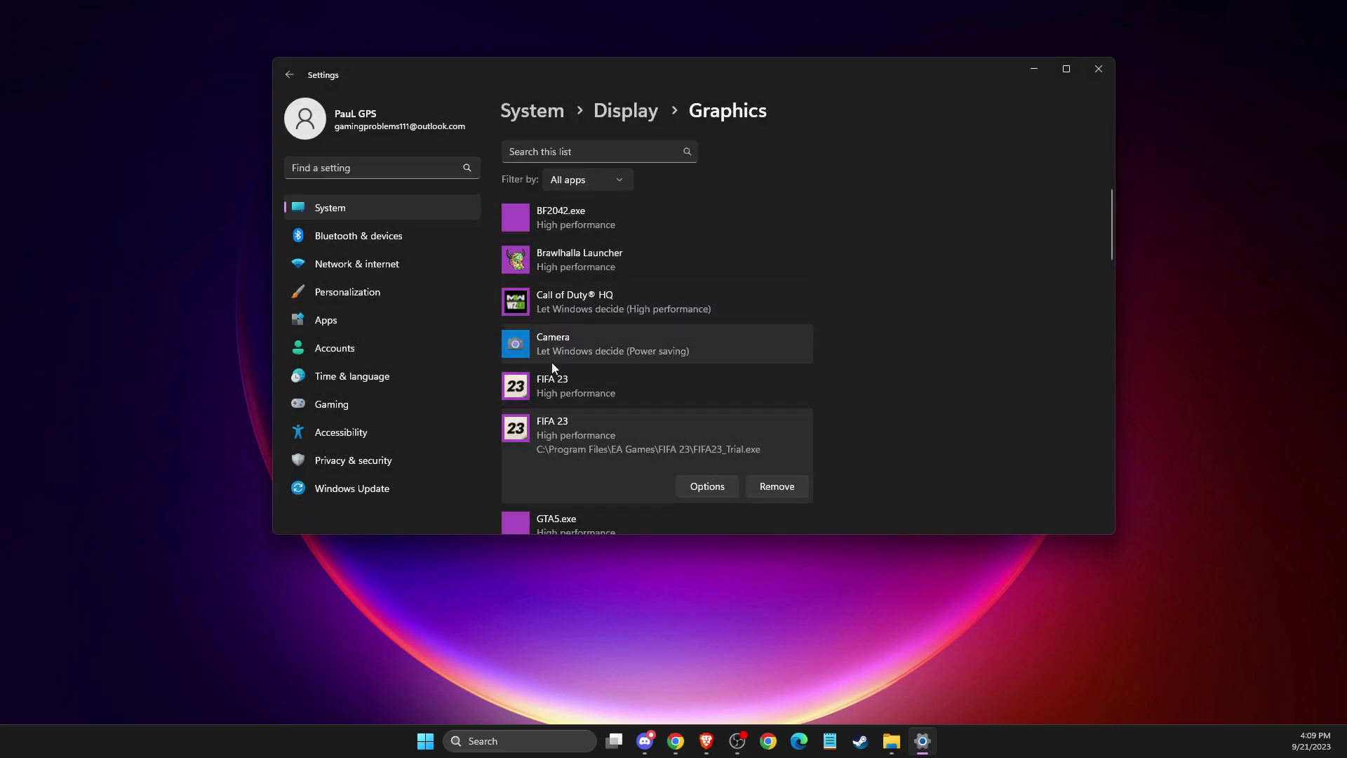
scroll(564, 406, "up", 1)
scroll(563, 406, "up", 1)
Add FIFA23_Trial.exe from Program Files\EA Games\FIFA 23 and confirm High performance
left_click(544, 313)
left_click(527, 96)
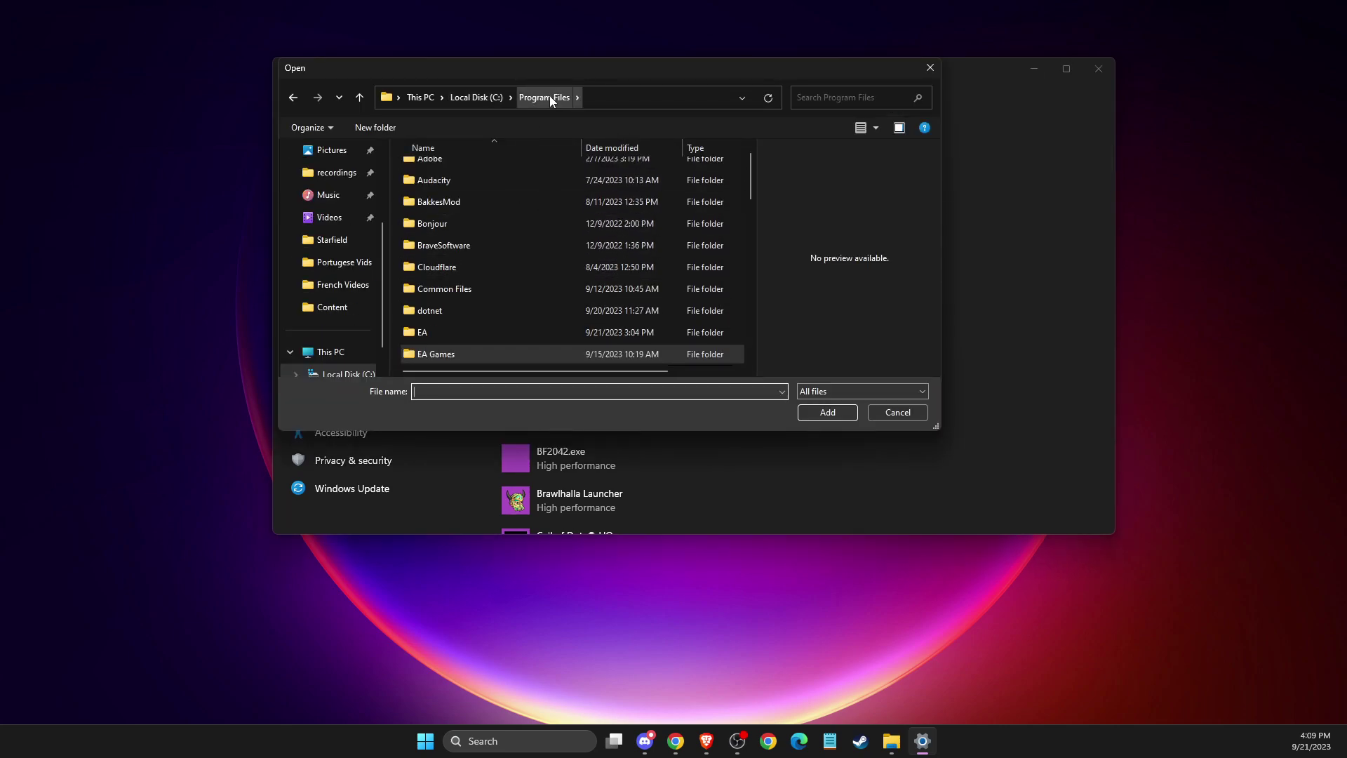
double_click(451, 357)
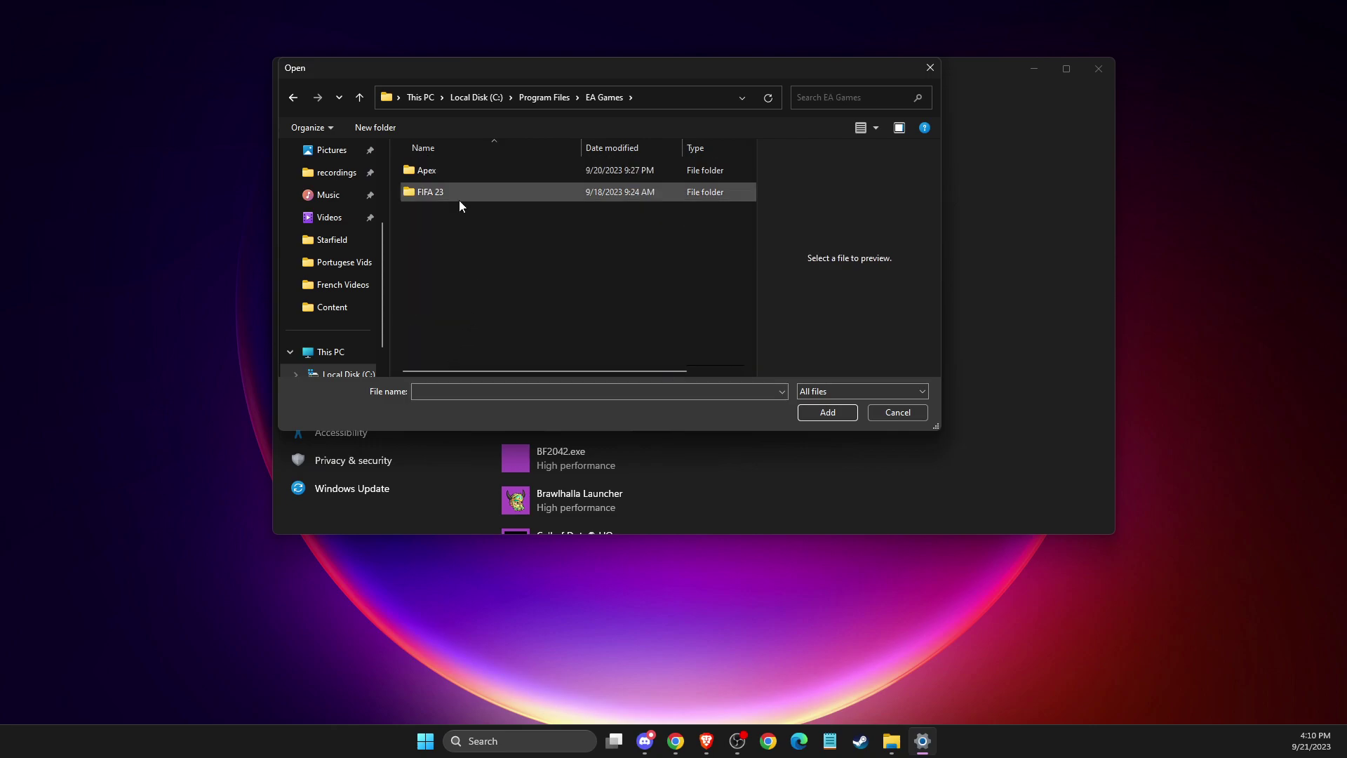
double_click(459, 196)
scroll(484, 284, "down", 1)
left_click(441, 335)
left_click(833, 412)
left_click(571, 475)
scroll(611, 450, "down", 3)
left_click(716, 349)
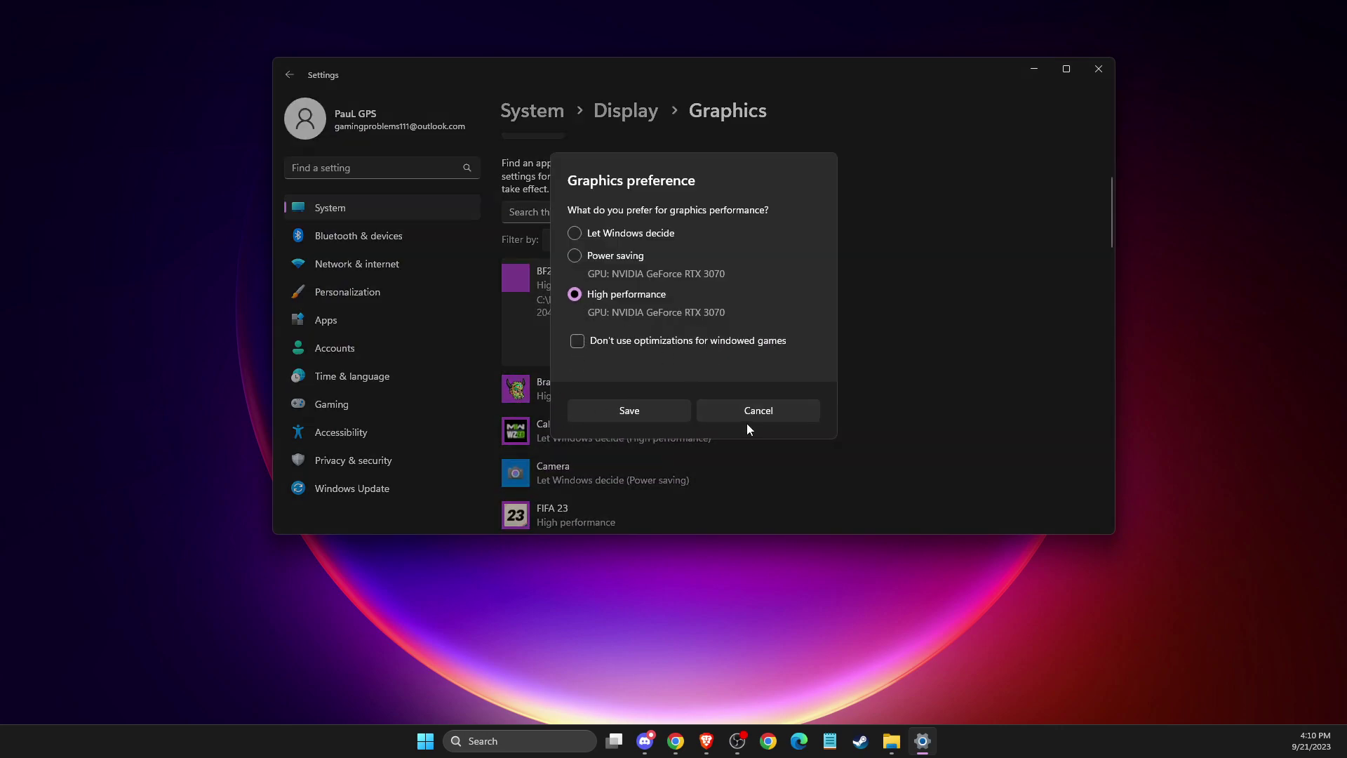
left_click(763, 412)
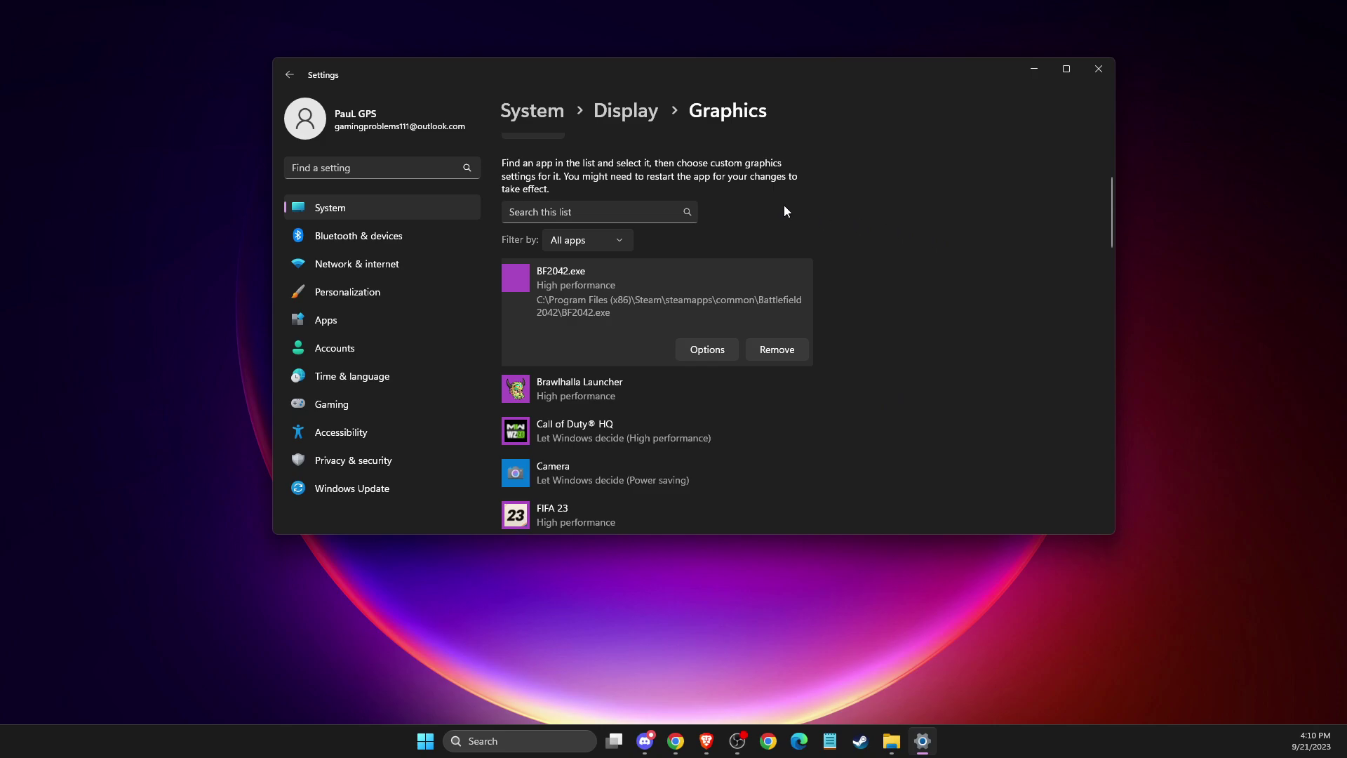
Run a check for Windows updates on the Windows Update page, then close Settings
left_click(339, 493)
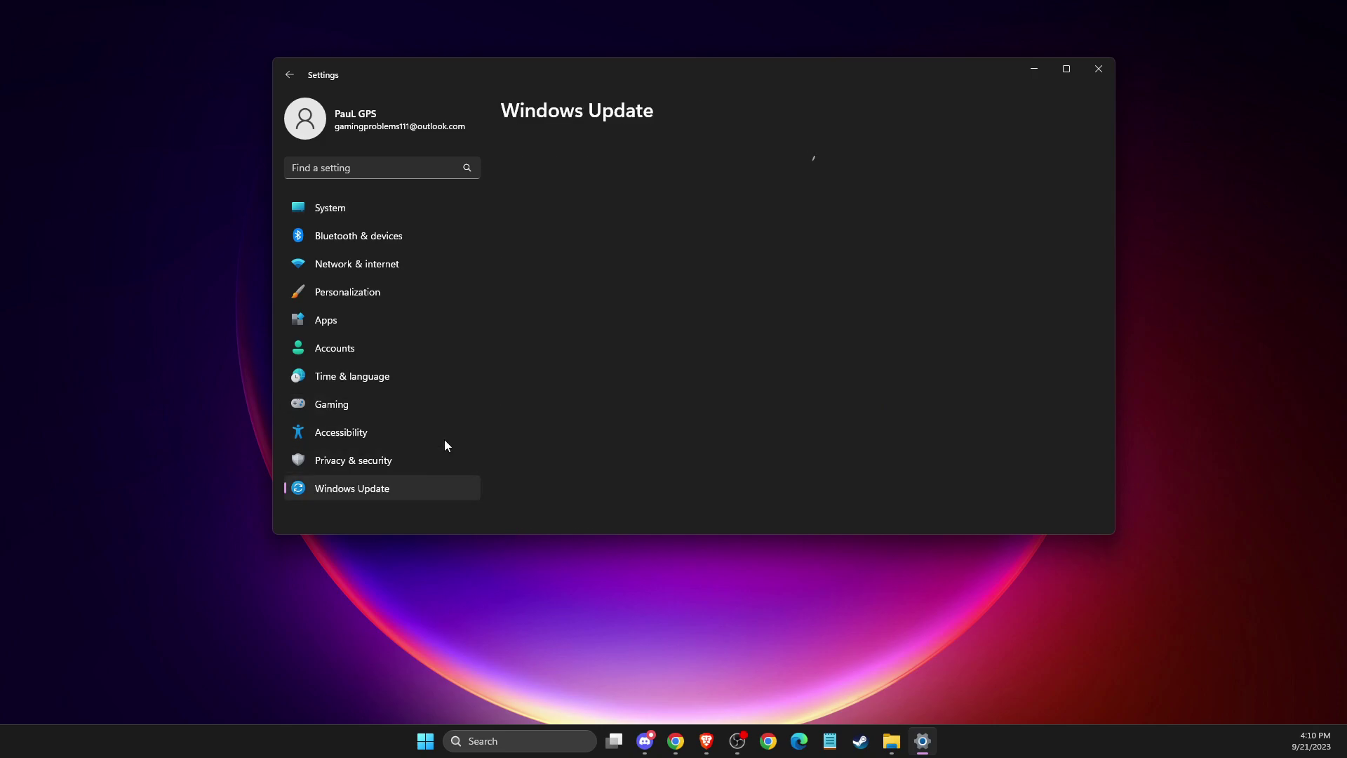
left_click(1035, 171)
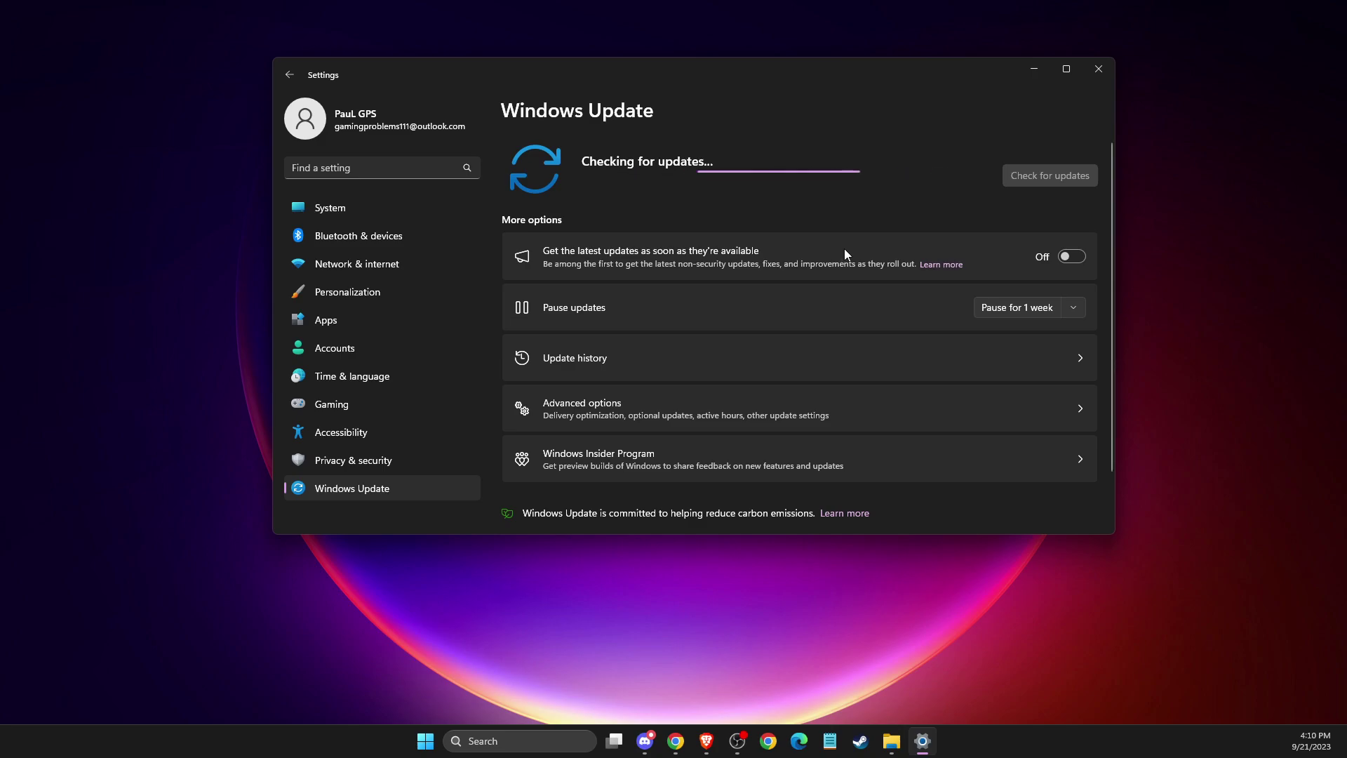
left_click(1099, 69)
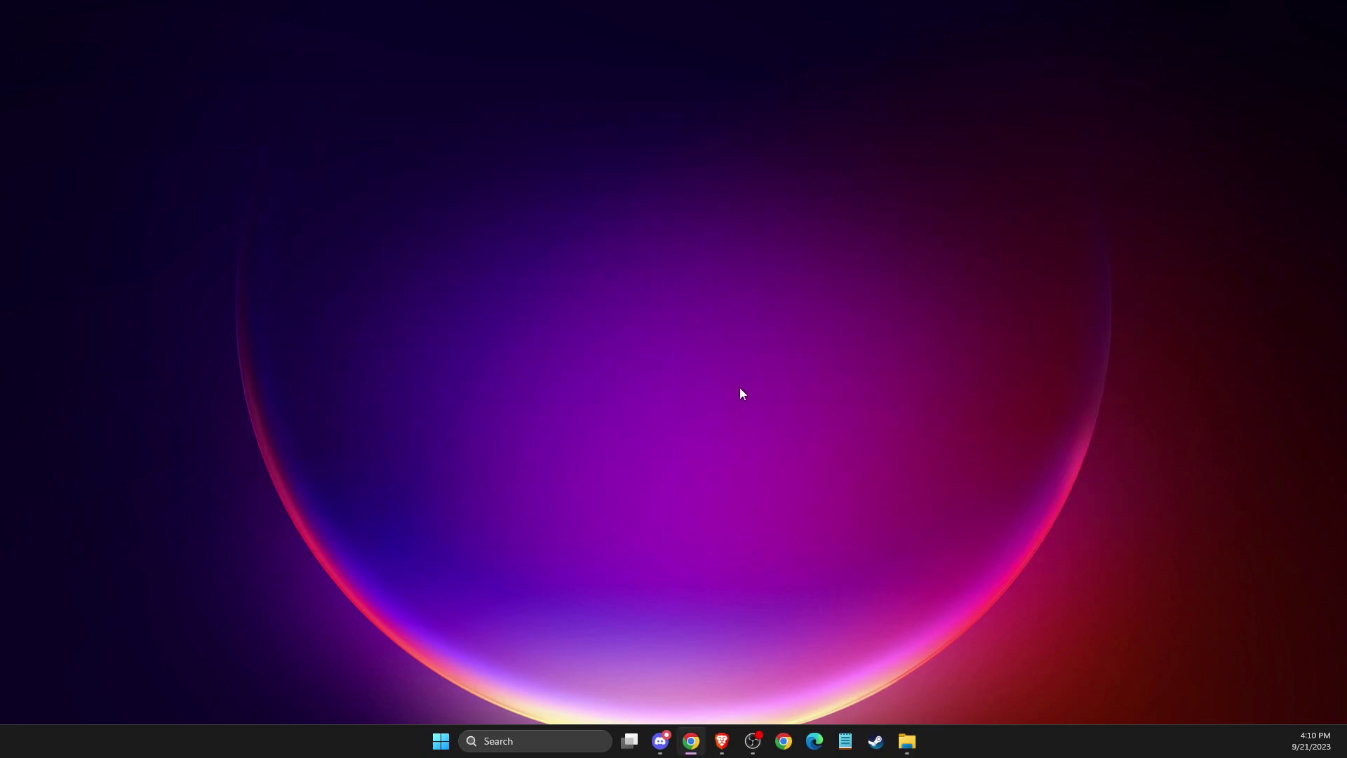
Check GeForce Experience for driver updates, confirming Studio Driver 536.99 is current
left_click(517, 741)
type("geforce")
key("Return")
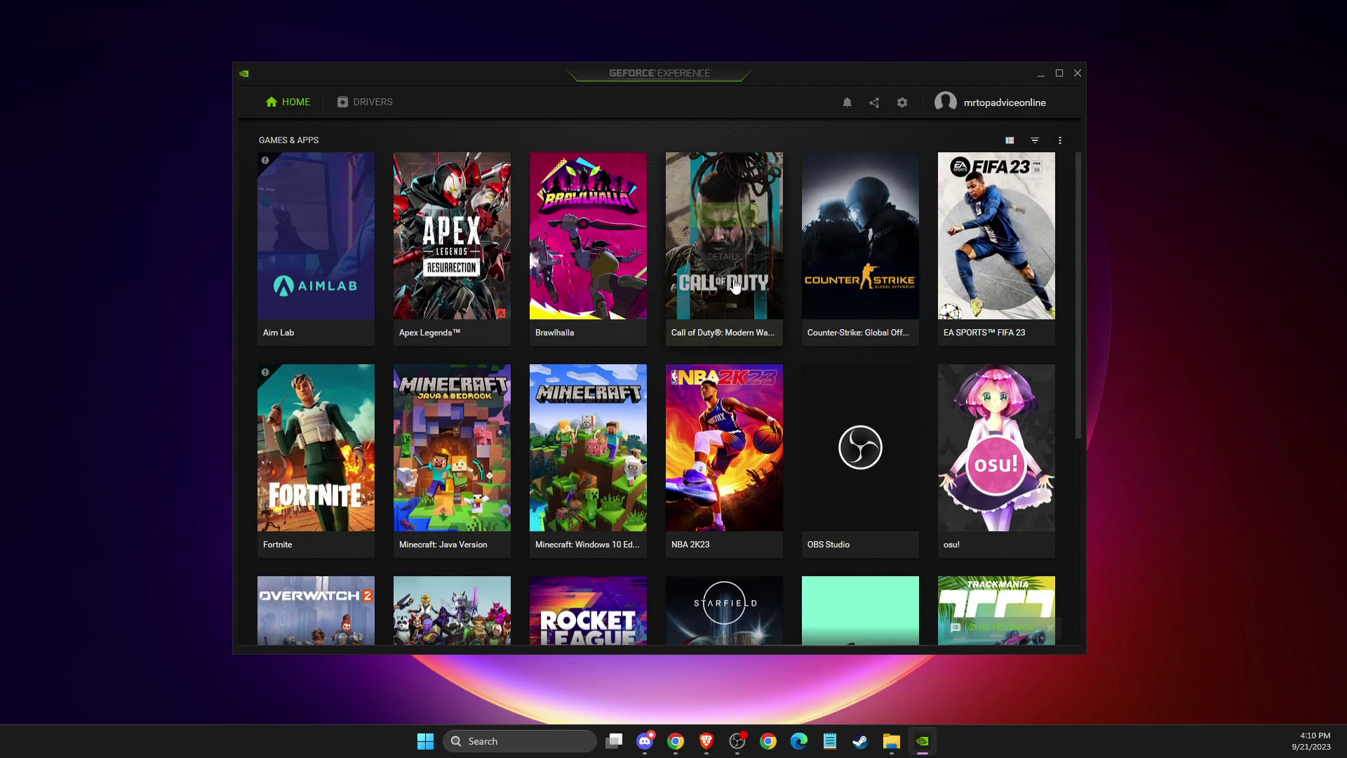
left_click(370, 102)
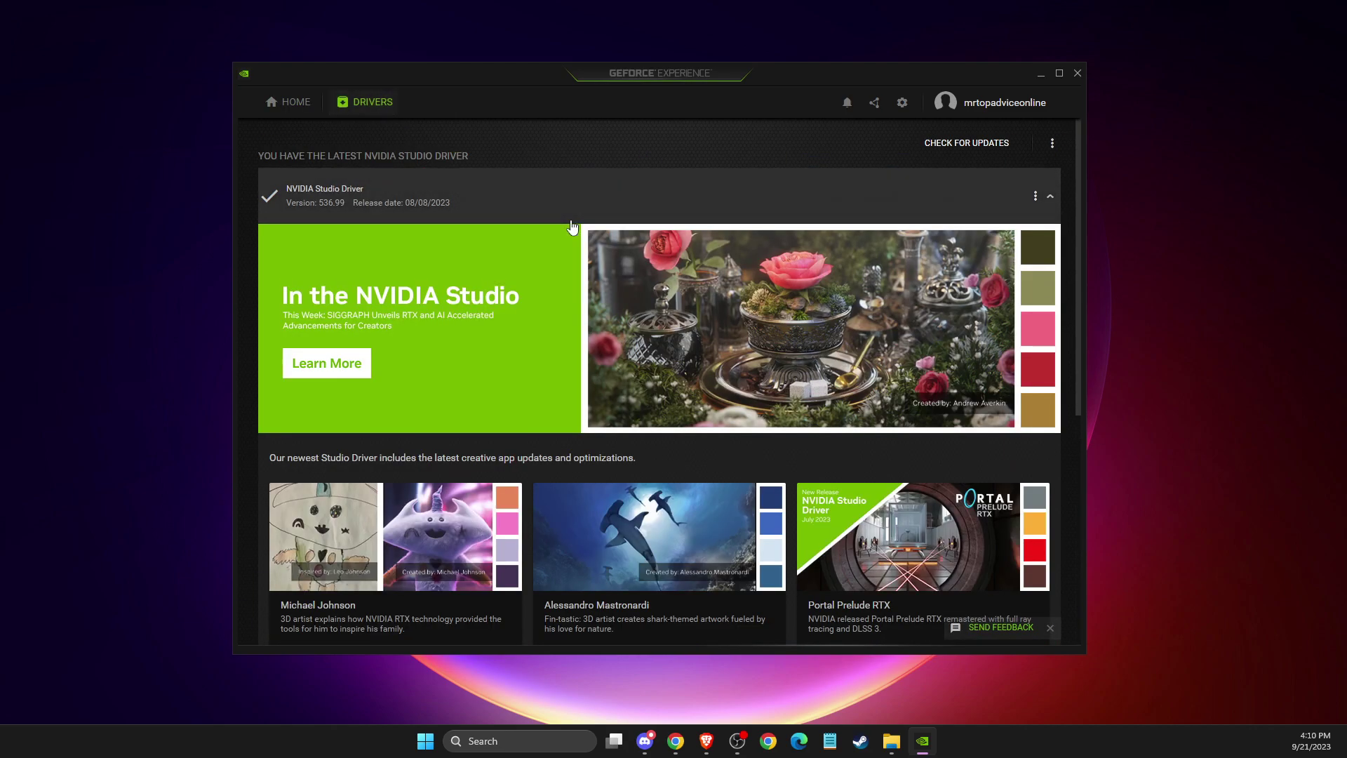
left_click(974, 144)
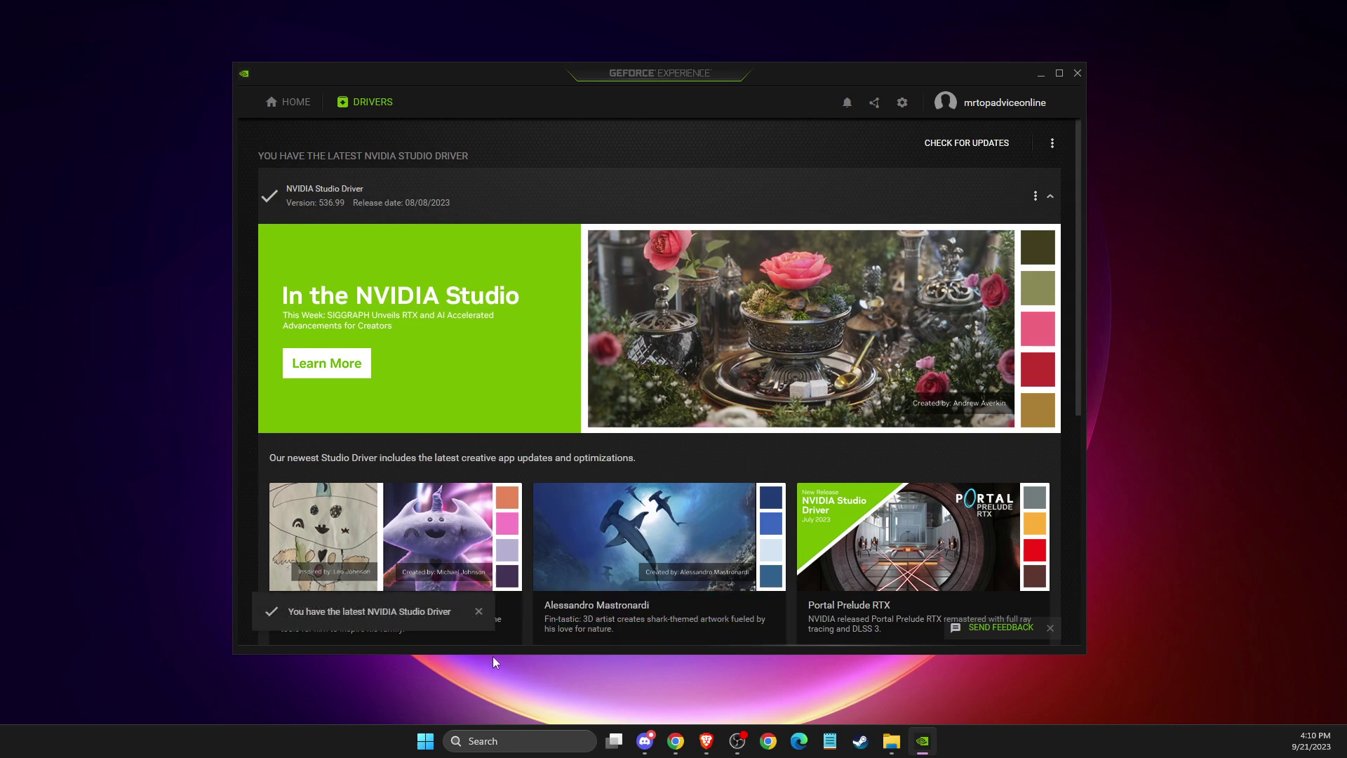
Run an automatic driver search for the RTX 3070 under Display adapters, then close Device Manager
left_click(479, 741)
type("de")
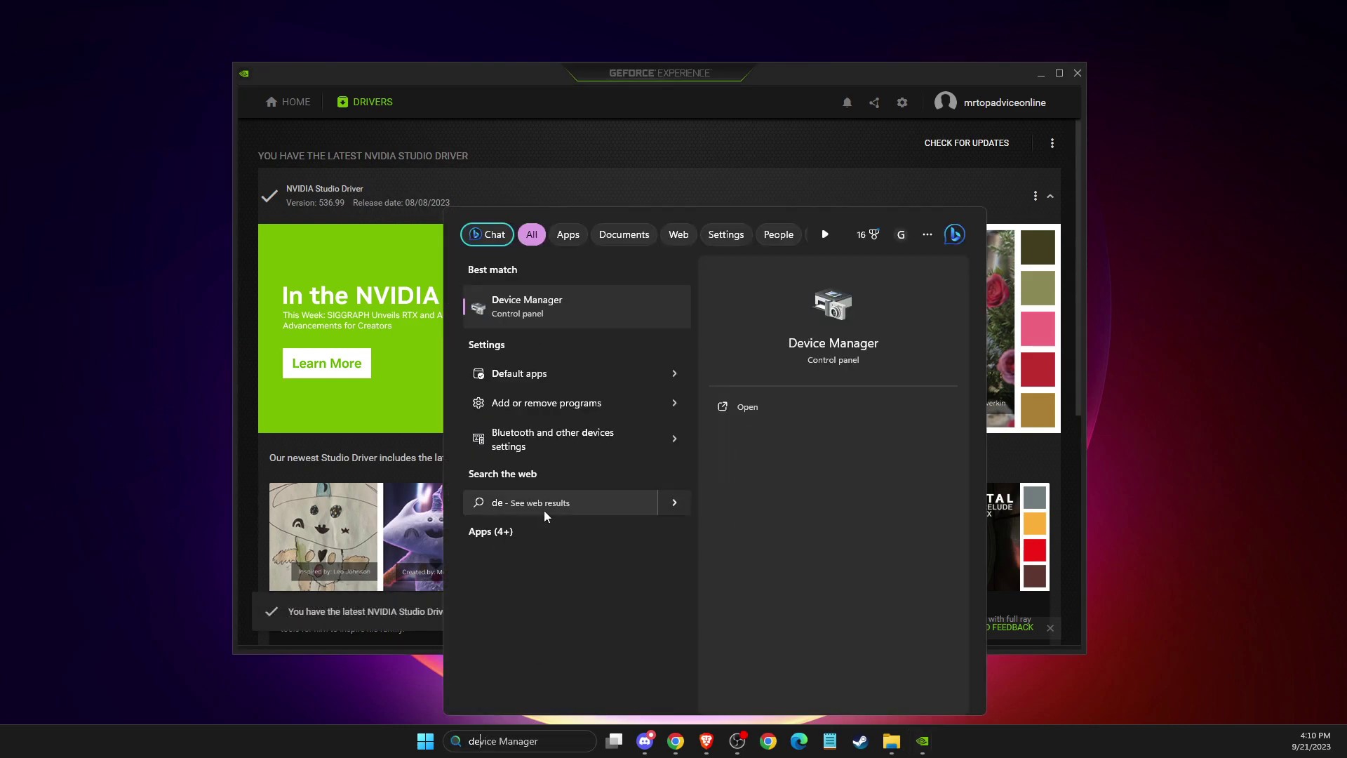
left_click(532, 306)
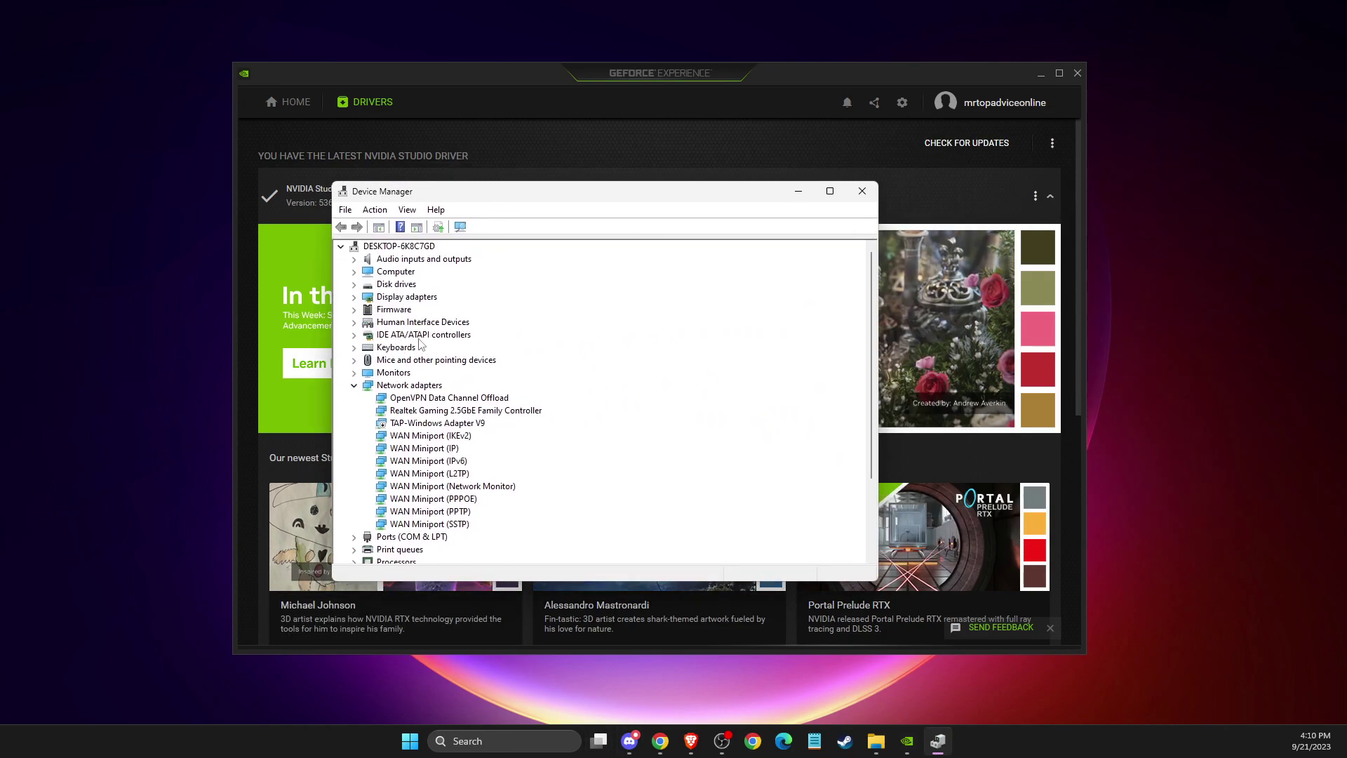
double_click(416, 297)
right_click(458, 310)
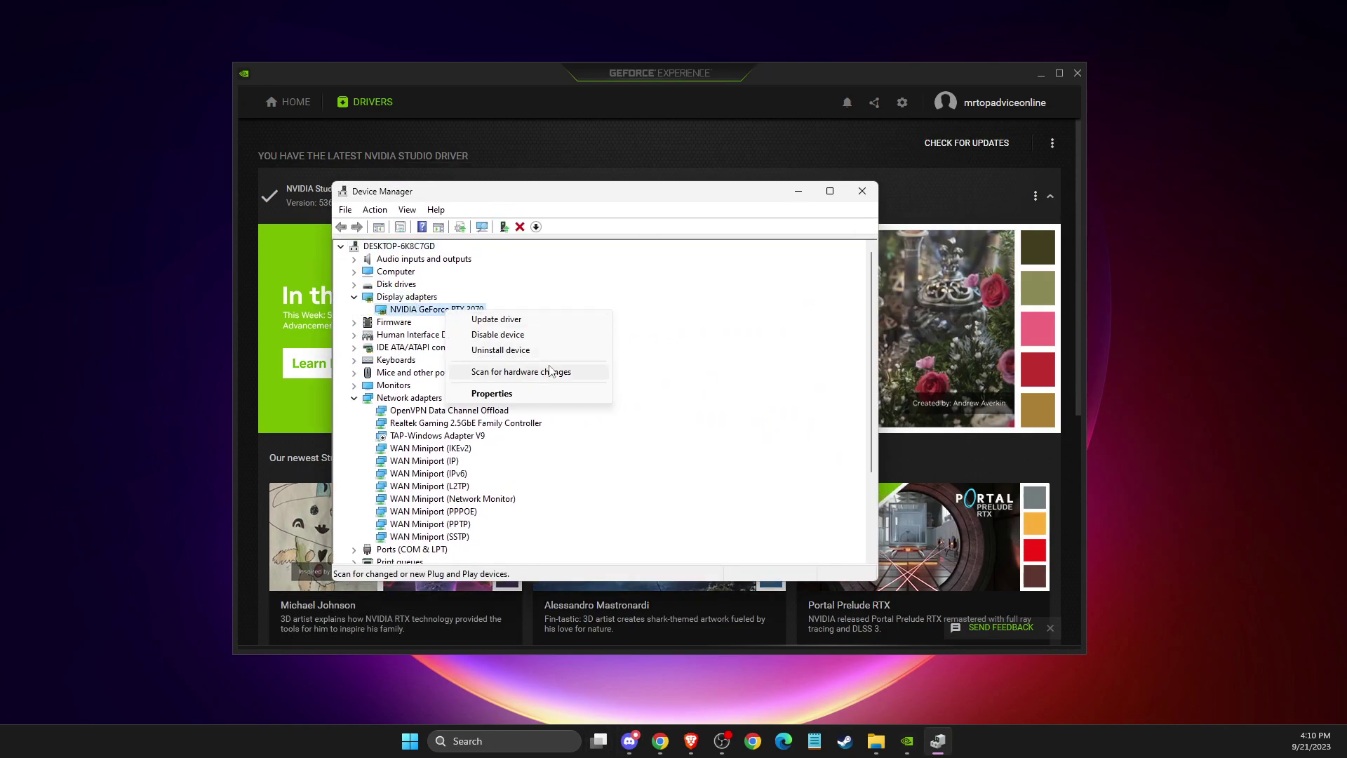
left_click(519, 320)
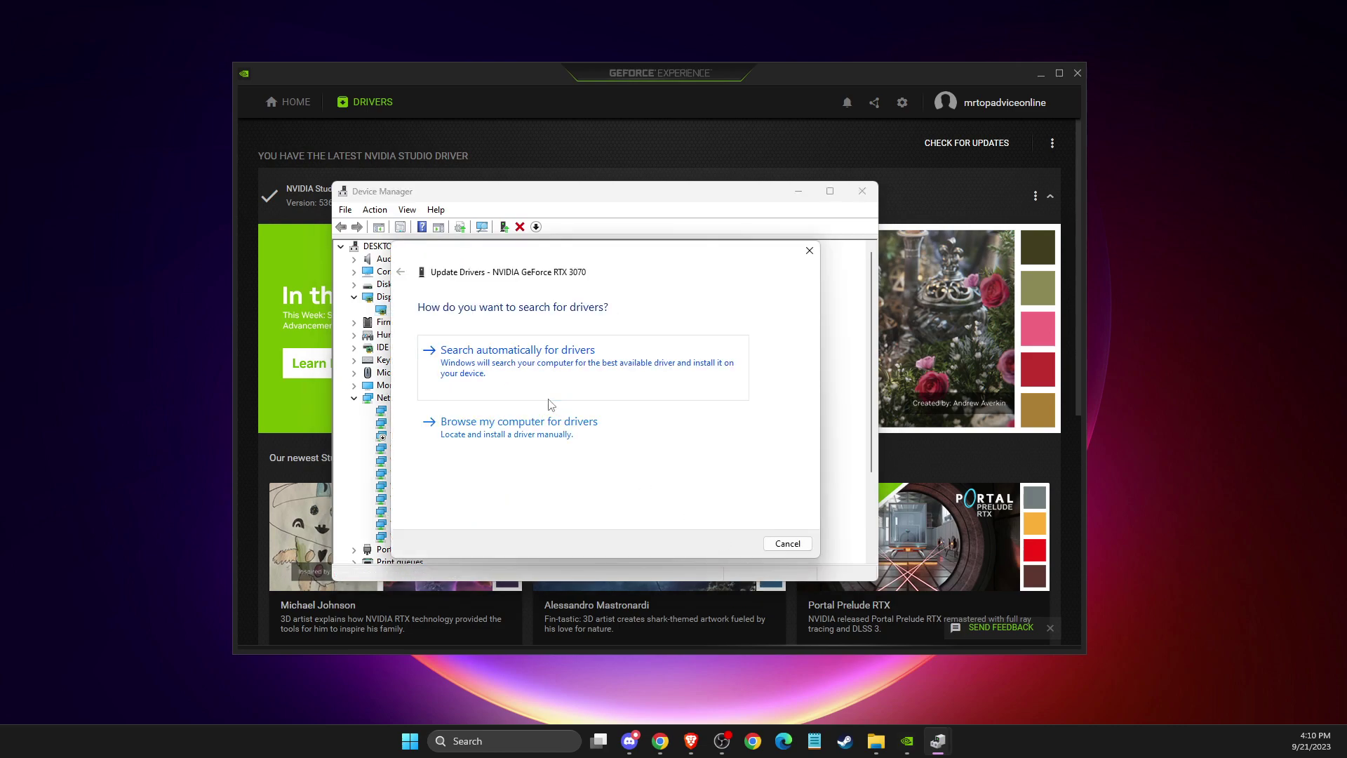
left_click(535, 380)
left_click(785, 546)
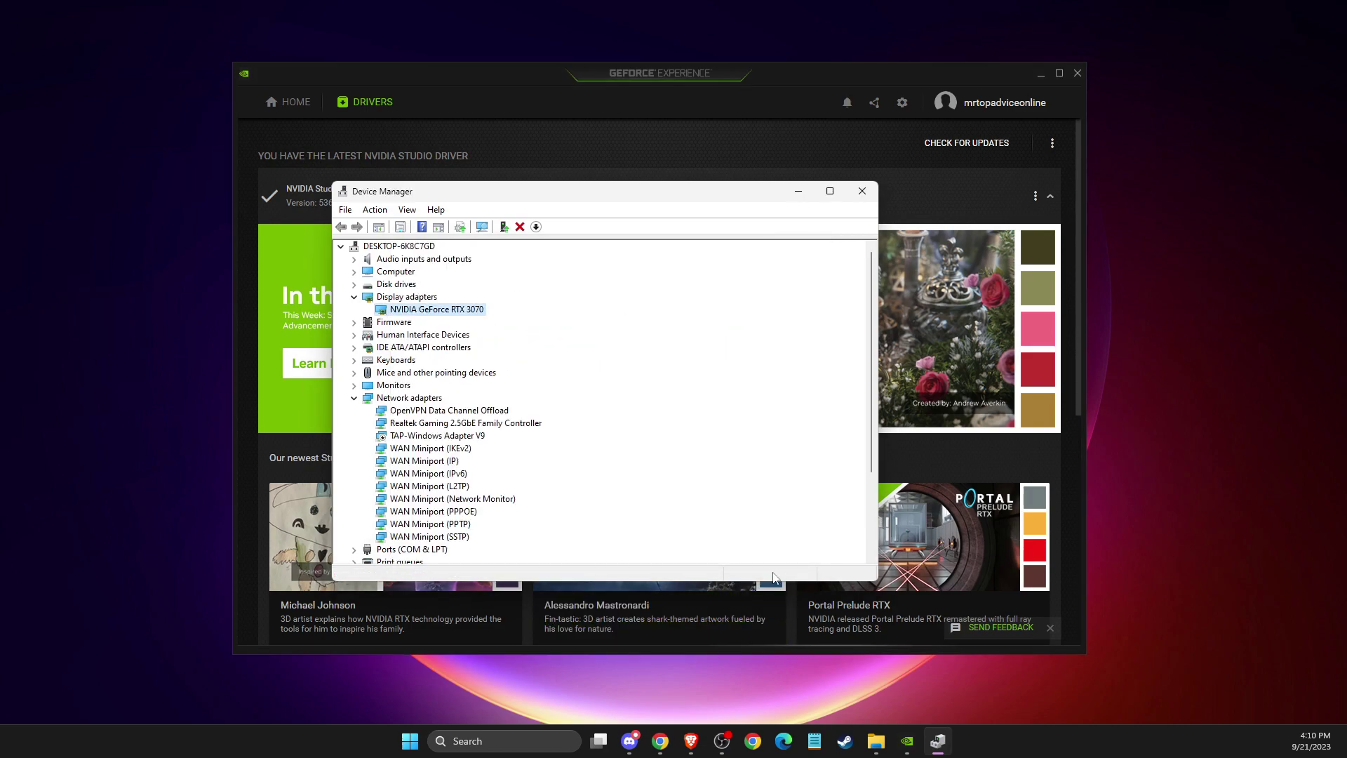
left_click(863, 190)
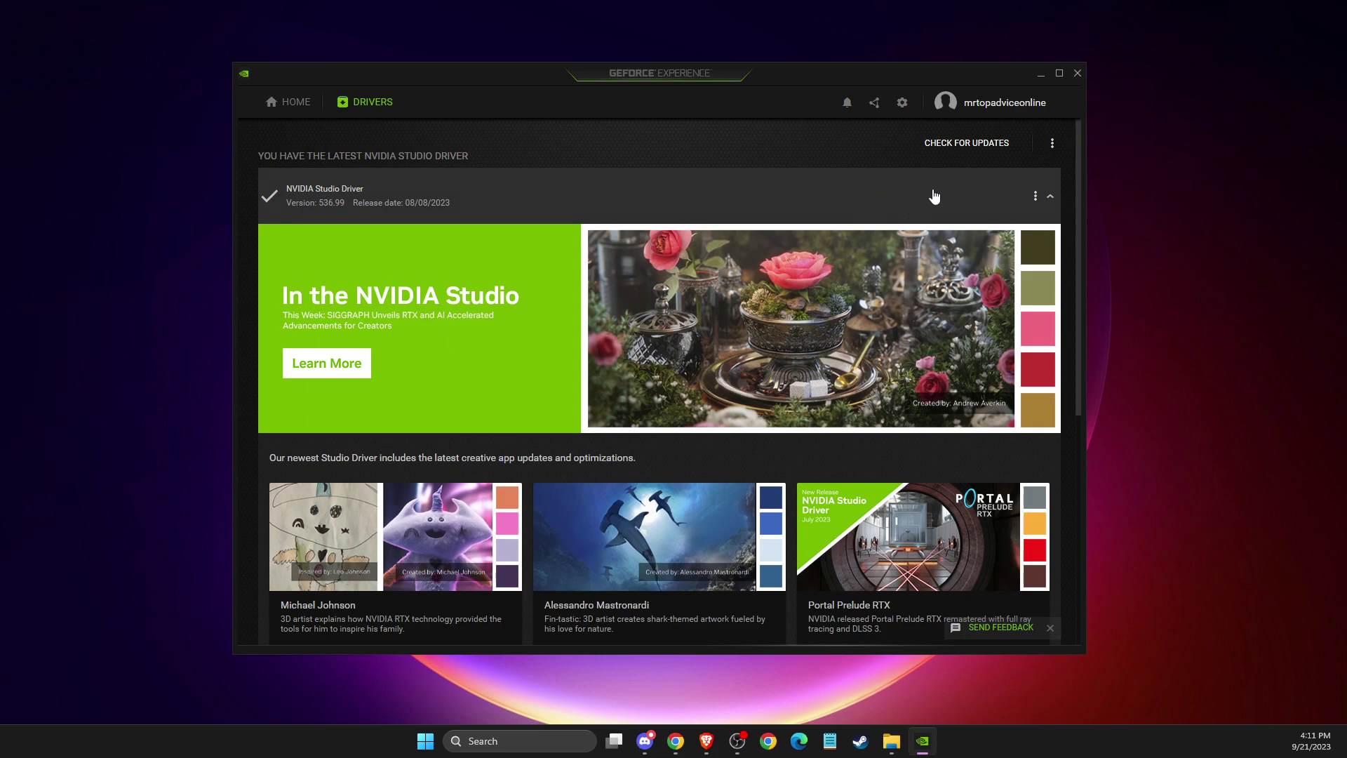
Close the GeForce Experience window
left_click(1077, 74)
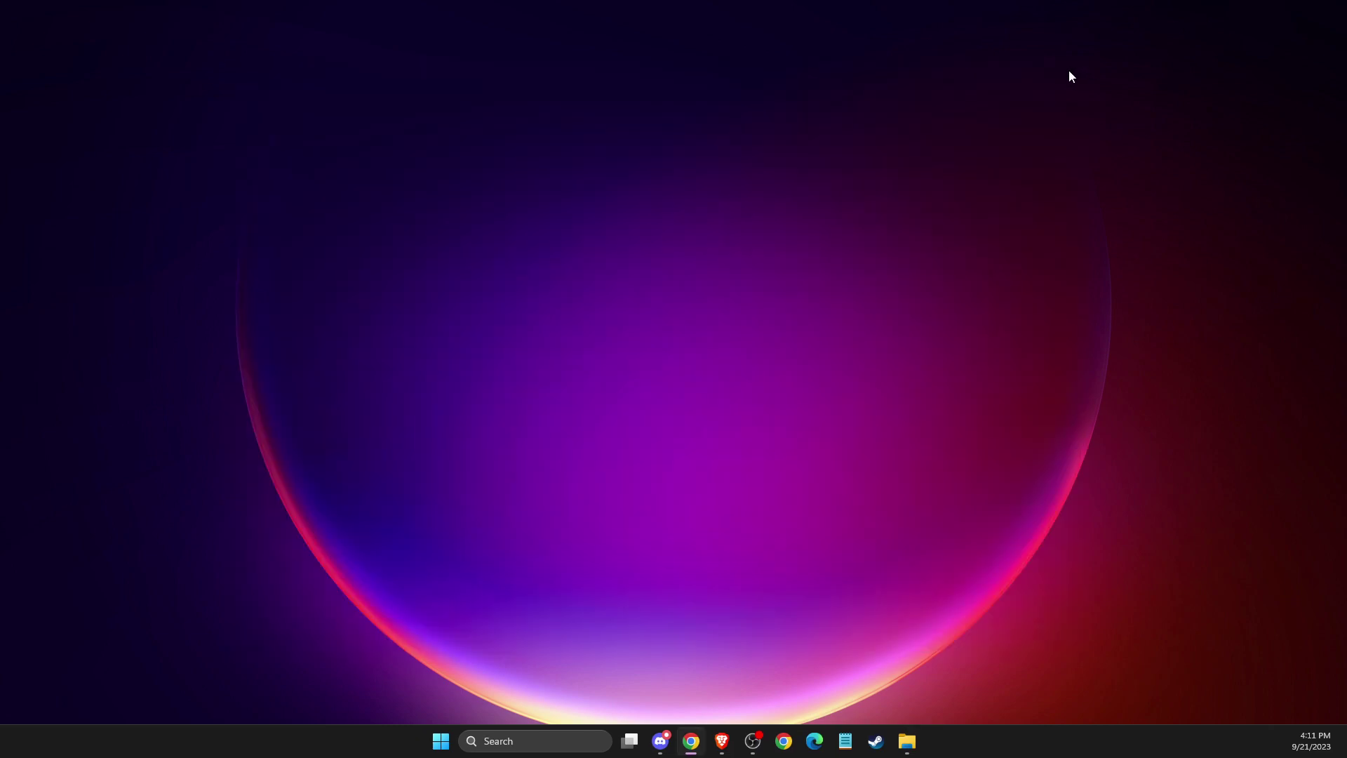